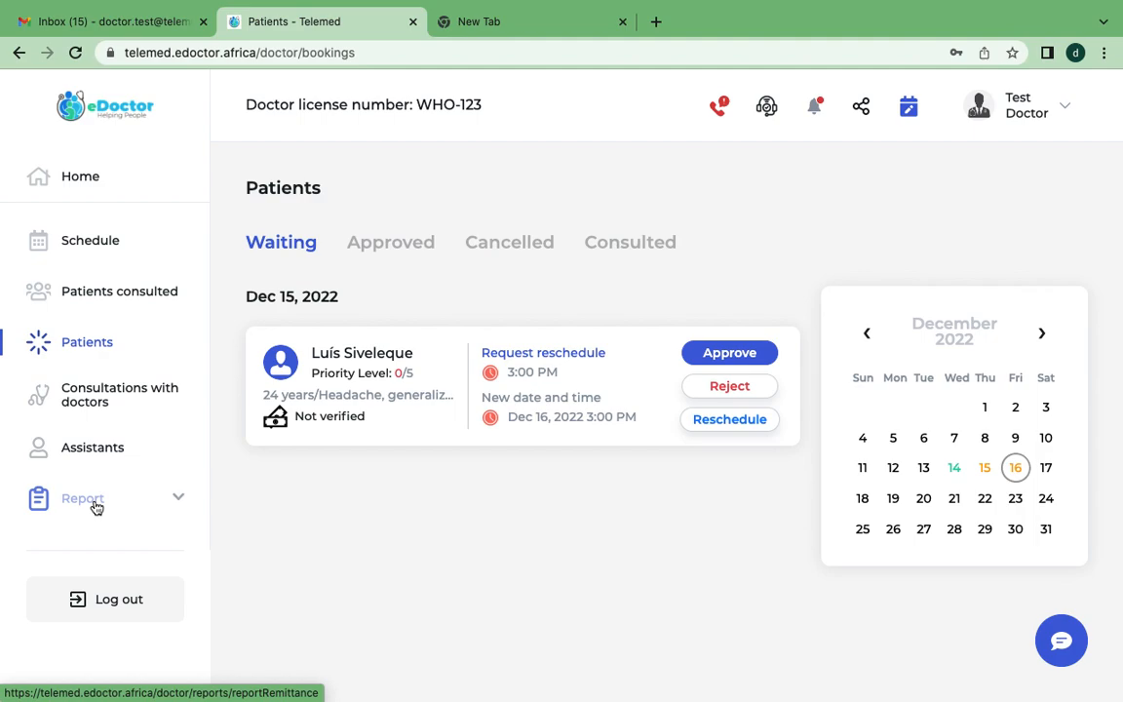
Answer the pending emergency call from Dec 13, 2022 1:56 PM, end it, and dismiss the completion message.
click(721, 111)
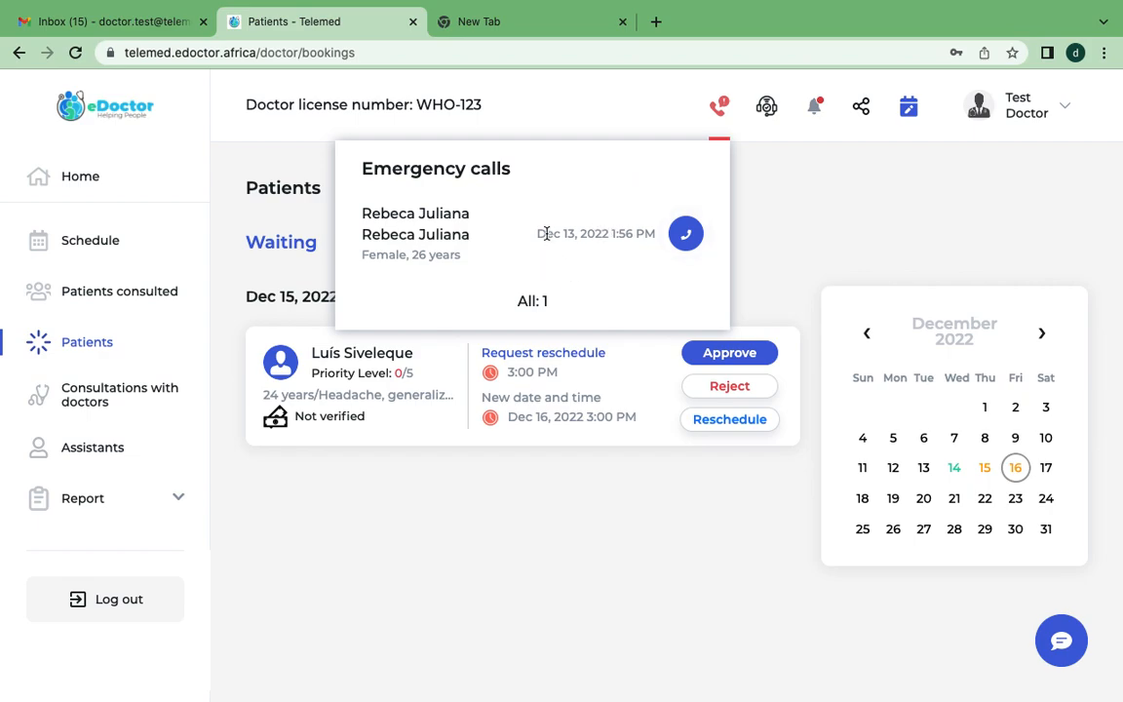
click(687, 236)
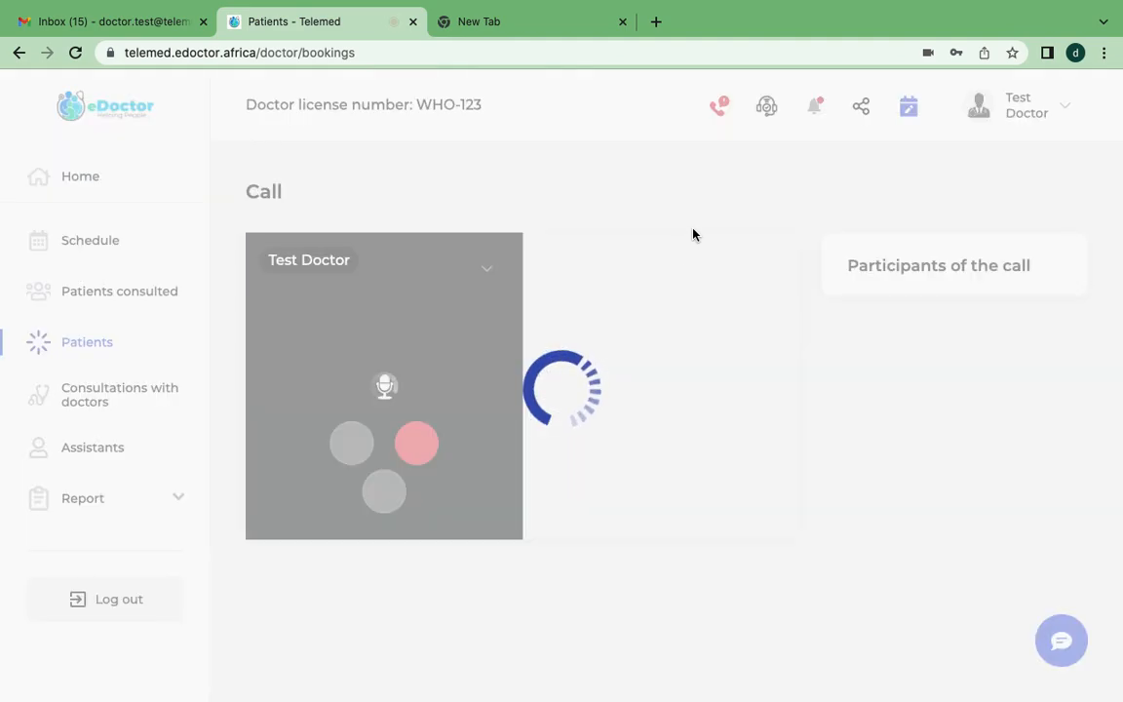
click(416, 447)
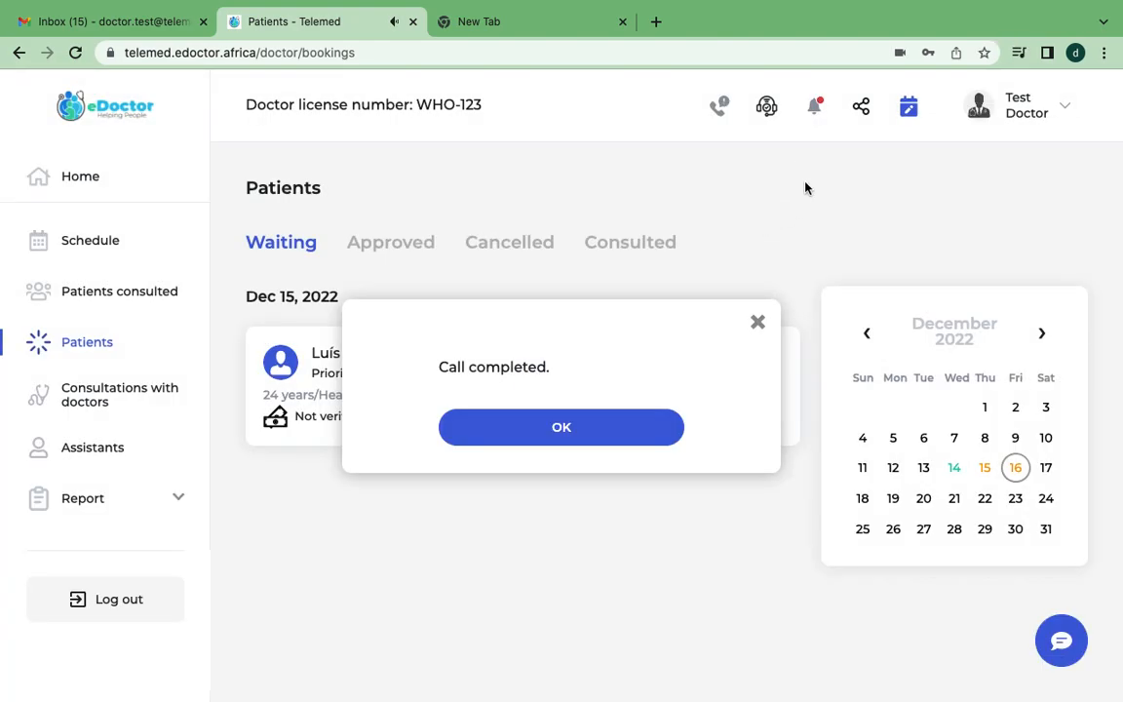
click(757, 323)
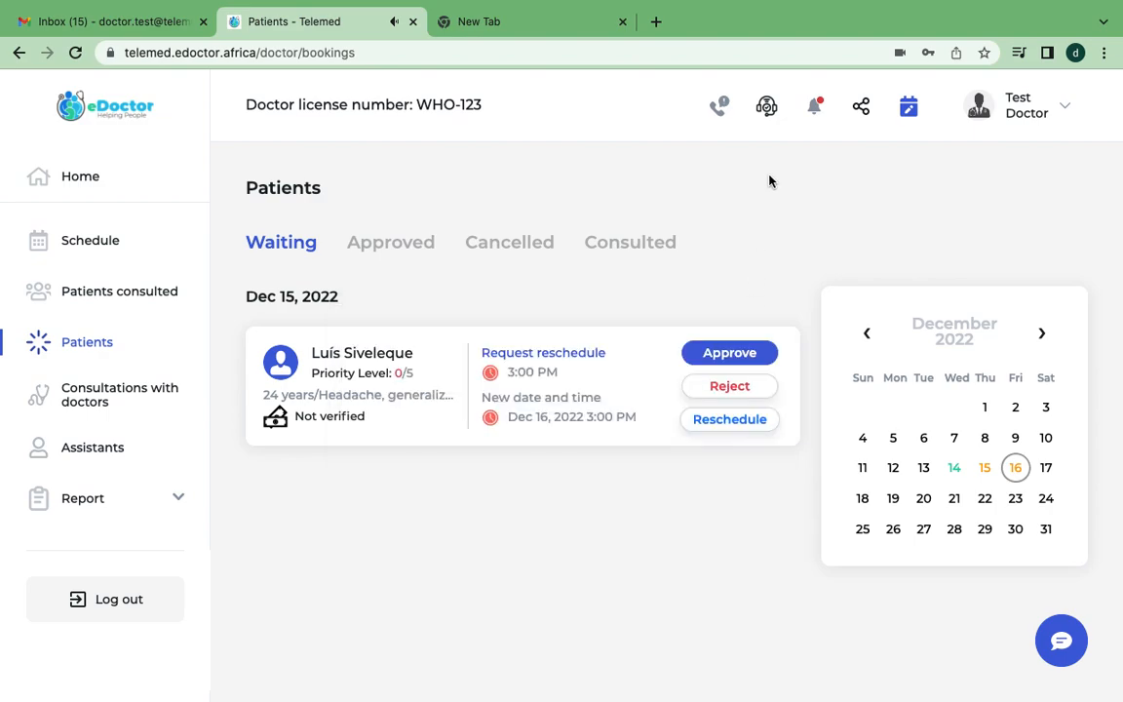
Look over the Support Service form and the notifications, cancelling the deletion of the newest appointment-request notification.
click(767, 107)
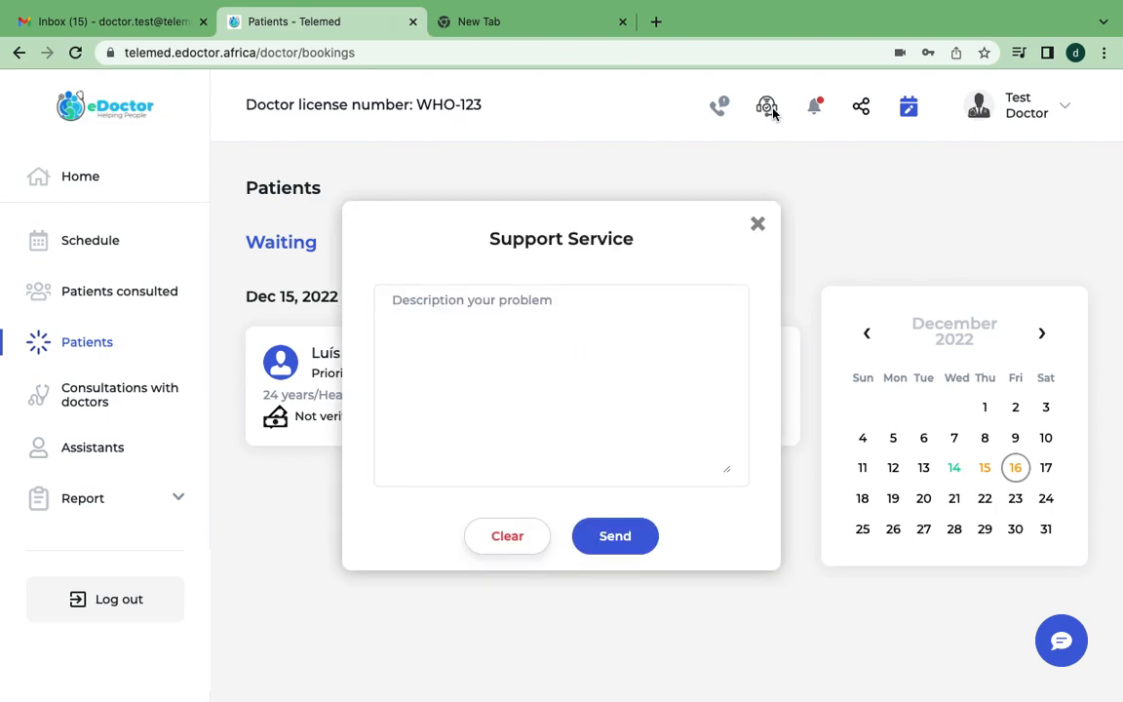
click(757, 225)
click(815, 111)
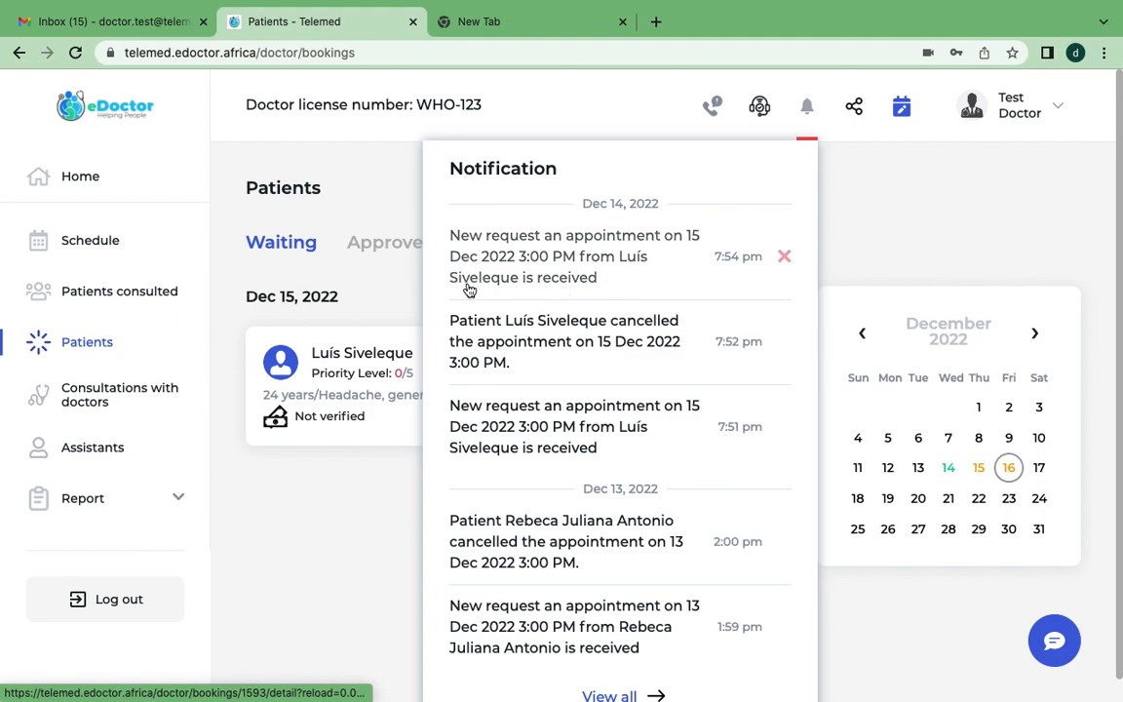
click(786, 258)
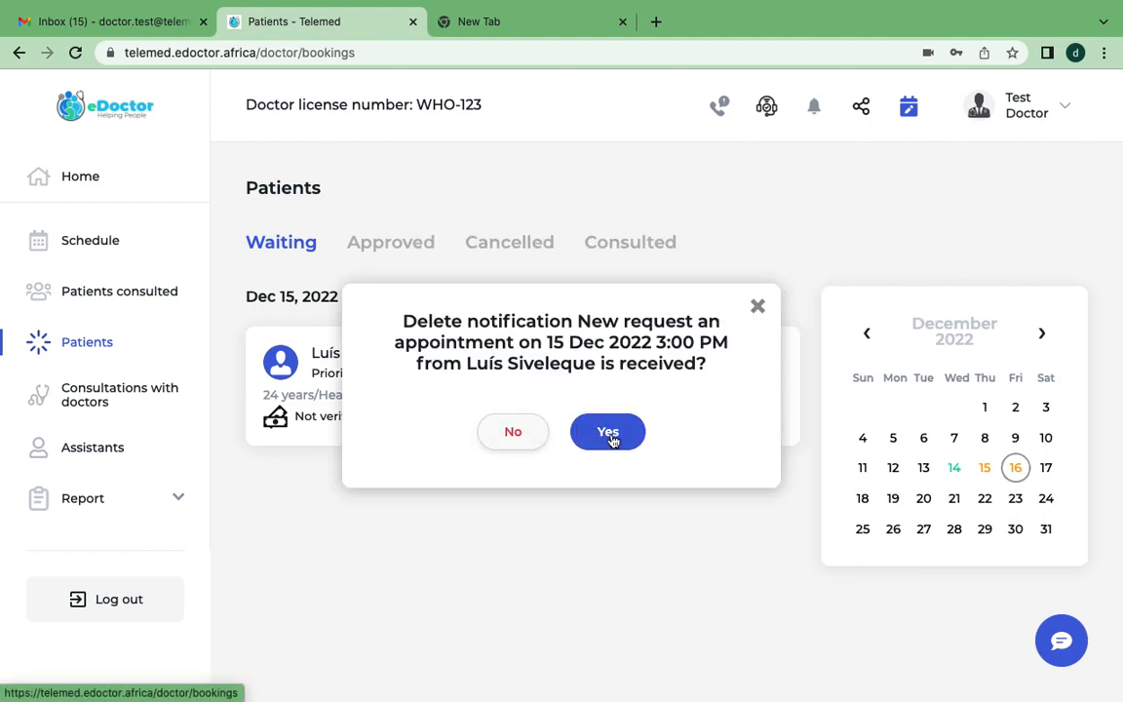
click(760, 304)
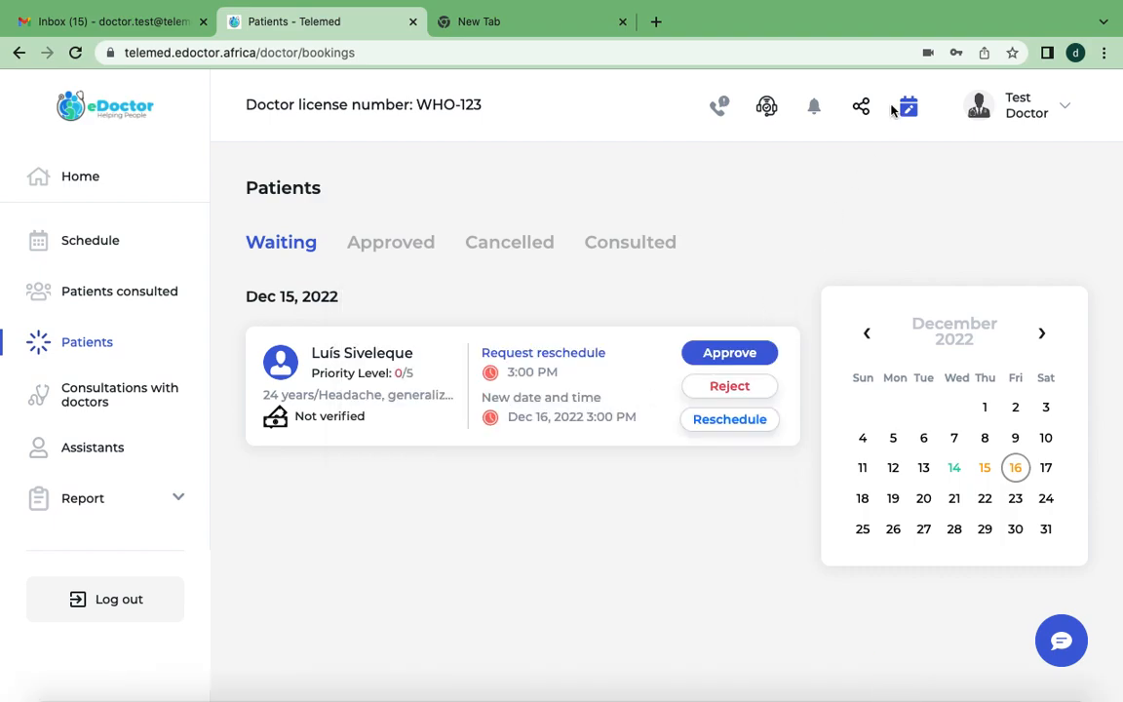
View the option for sharing the doctor's appointment booking link with patients, and close it.
click(860, 105)
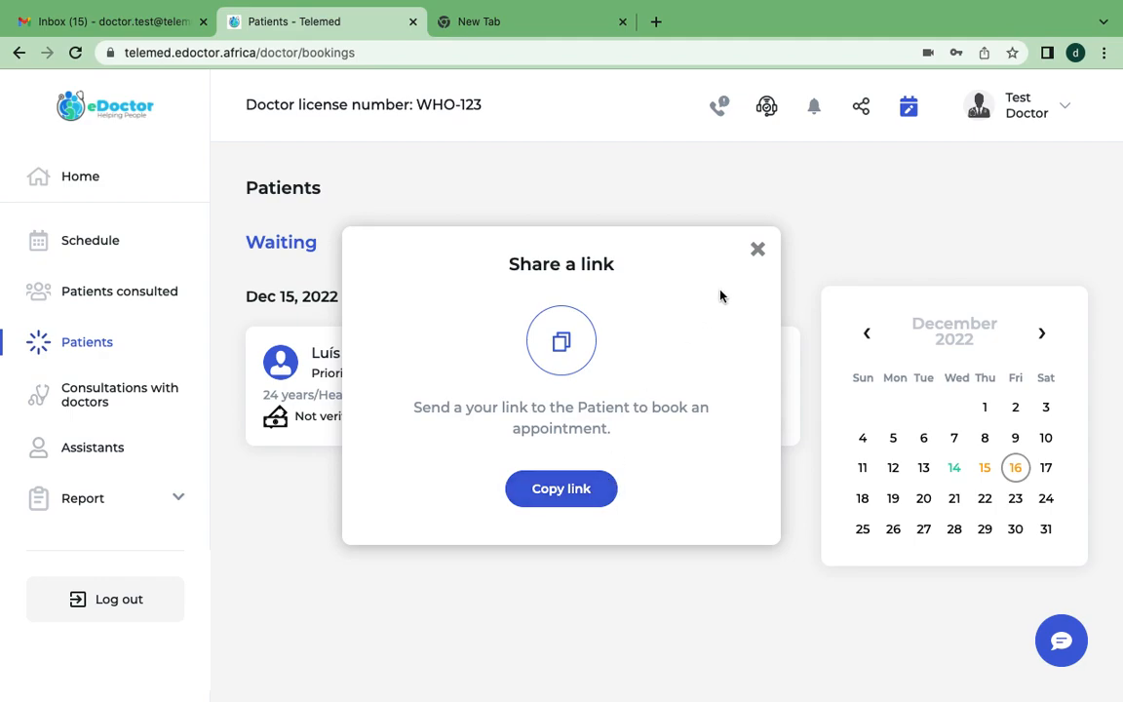
click(761, 252)
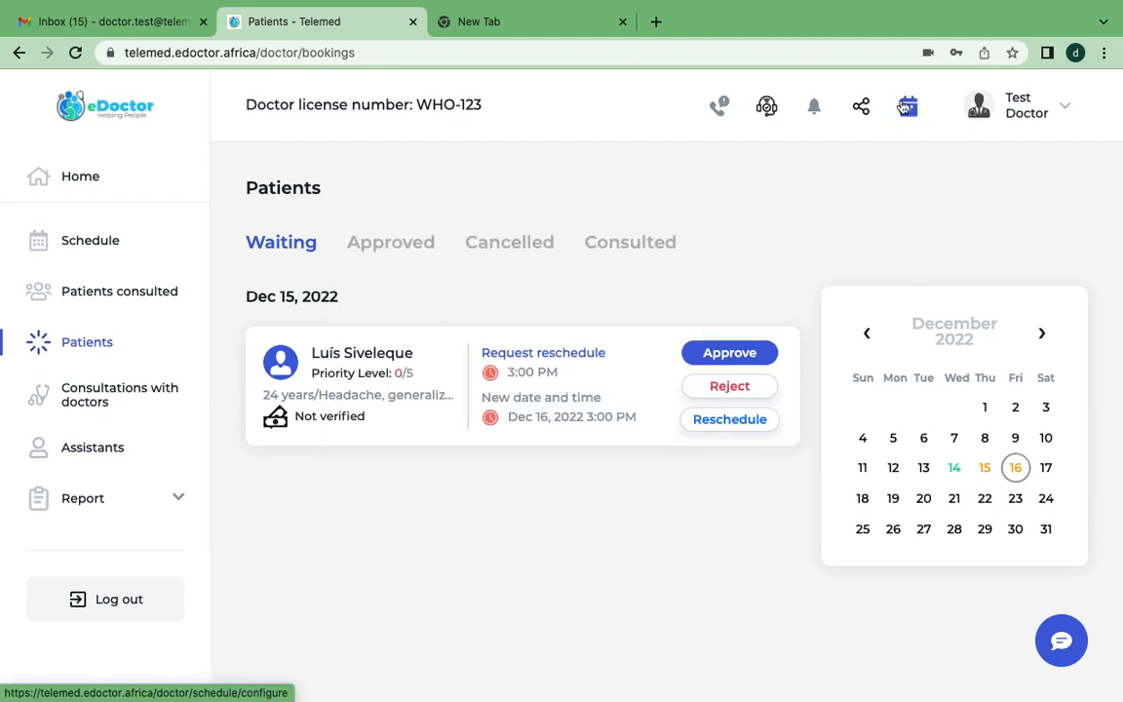
Open the home page and browse its schedule calendar to January 2023 and back to December 2022.
click(80, 176)
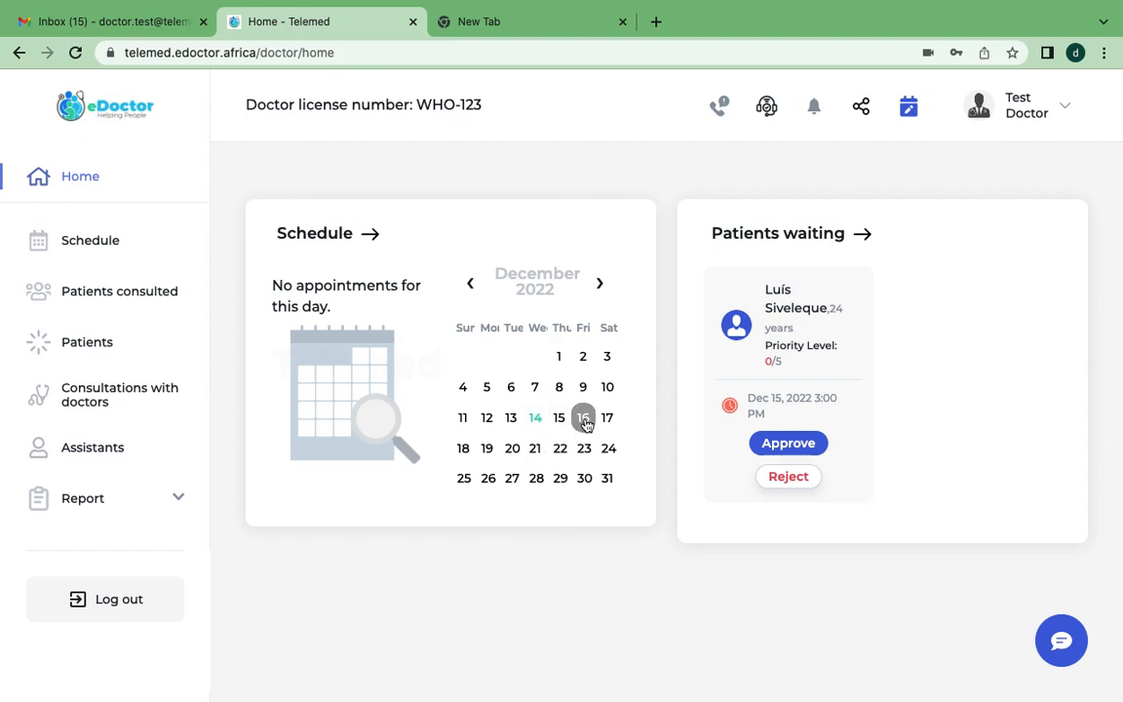
click(600, 282)
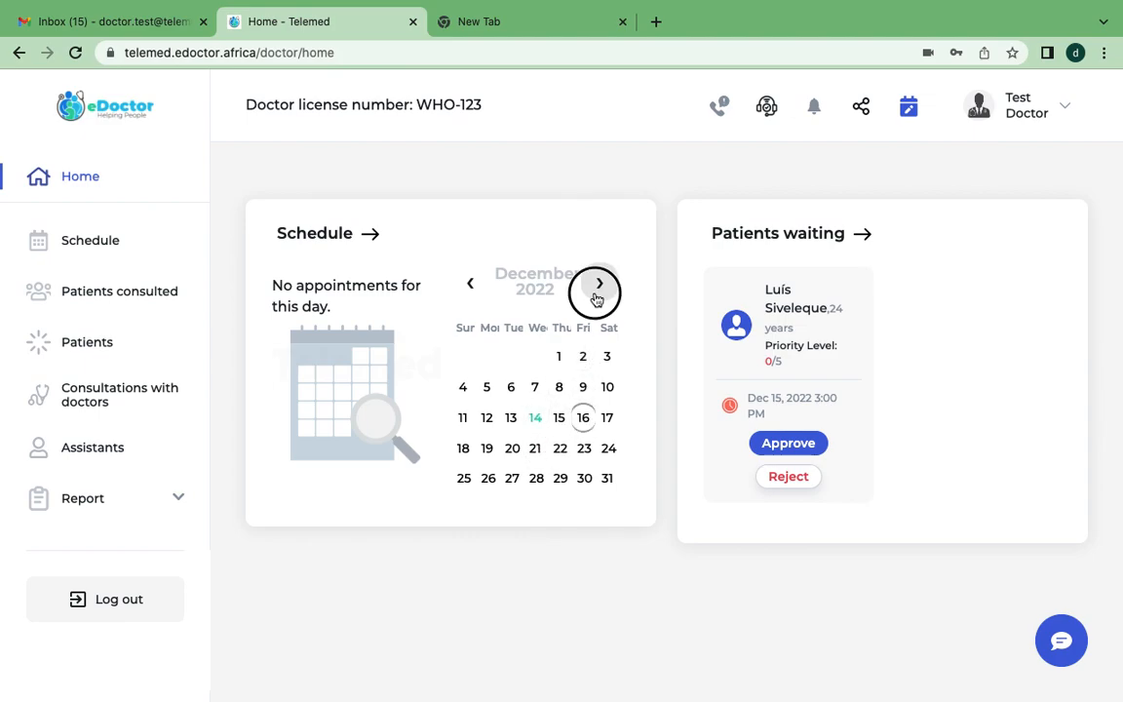
click(472, 283)
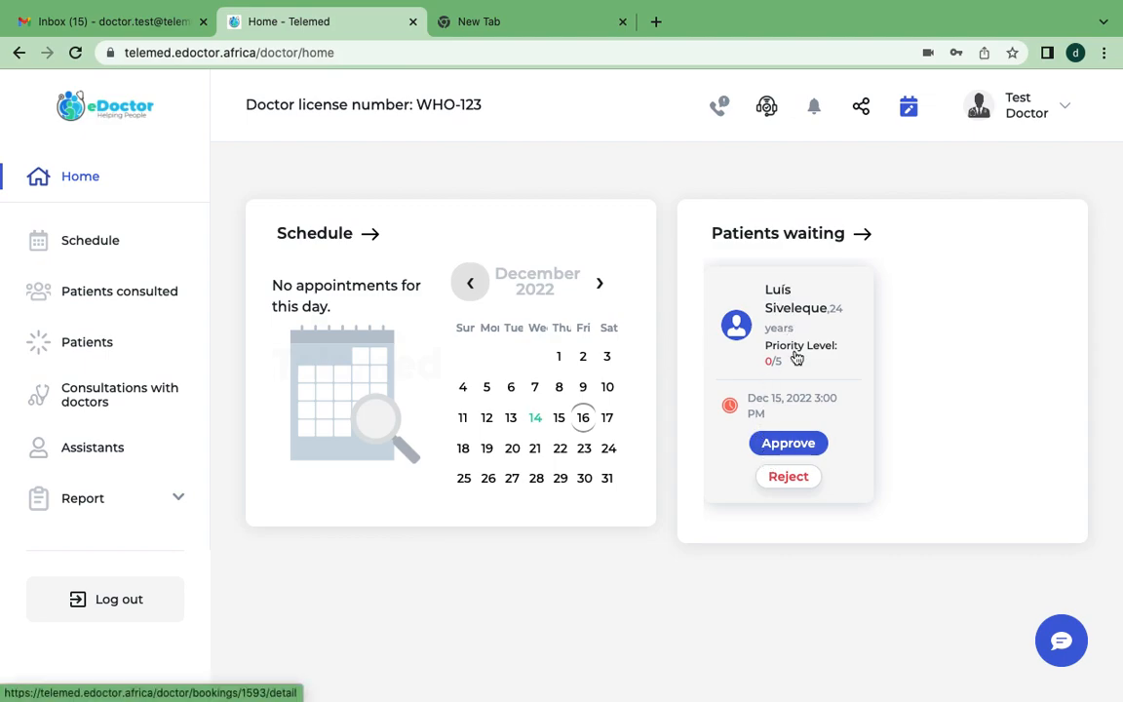
View the waiting patient's booking details, and return to the patient bookings to list the approved appointments.
click(779, 304)
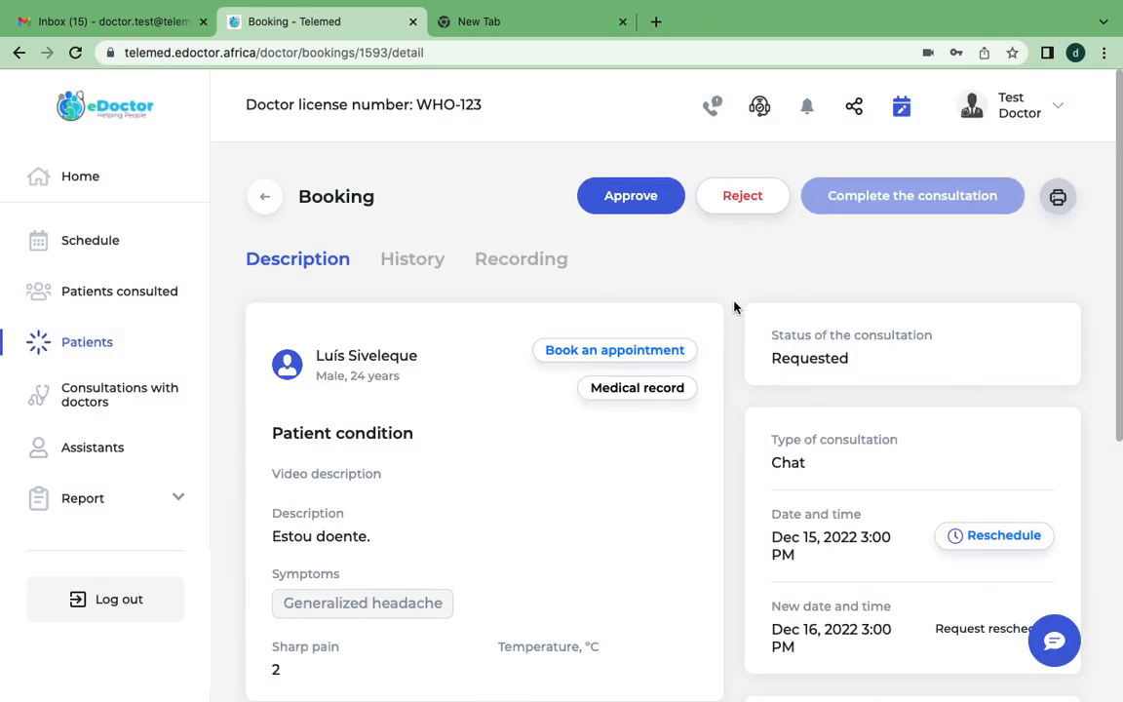
click(267, 199)
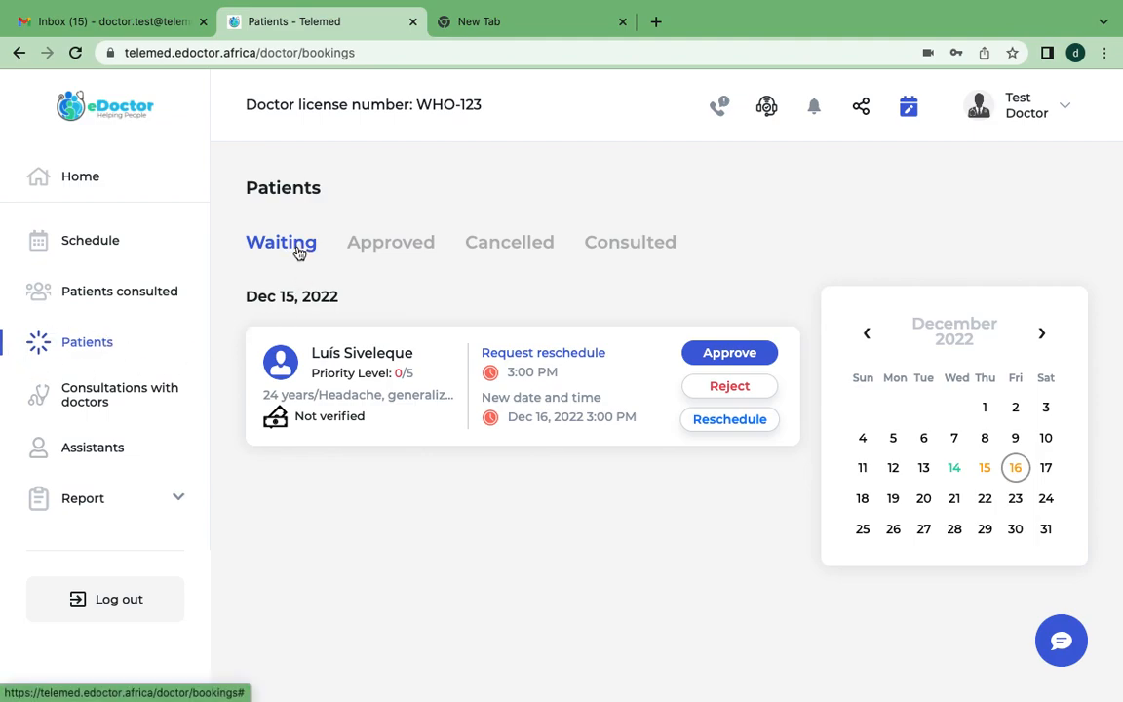
click(374, 252)
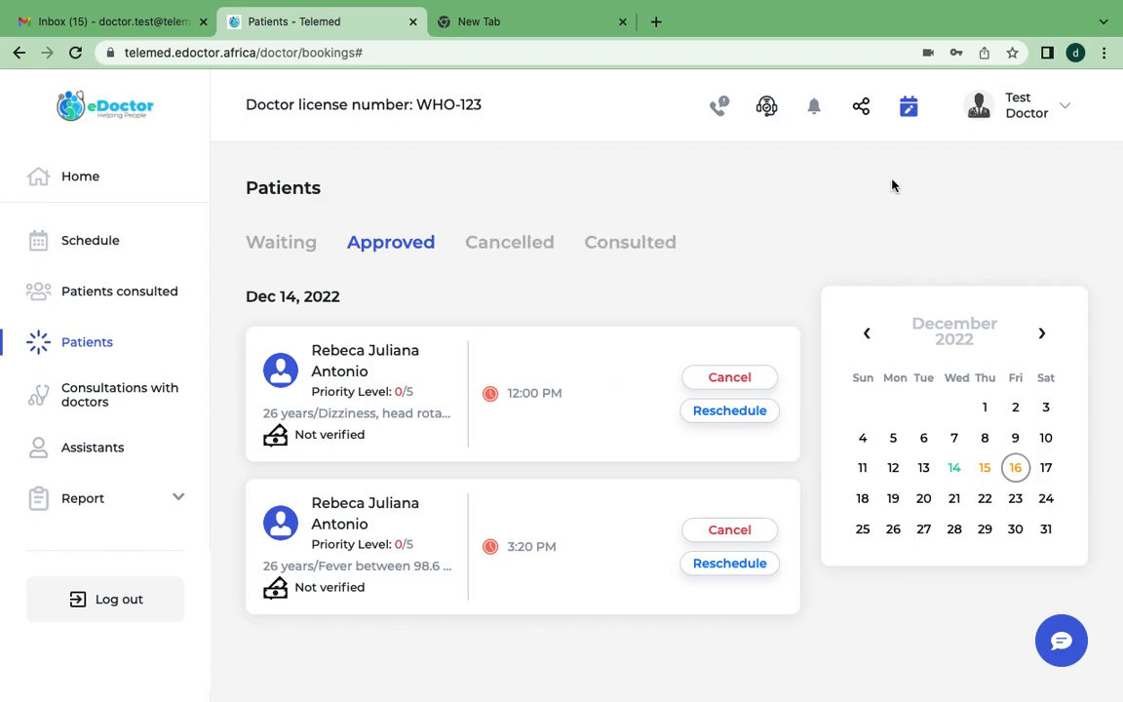
Open the doctor schedule configuration and inspect the Dec 14 slots at 12:00 PM and 12:20 PM in the weekly calendar.
click(911, 119)
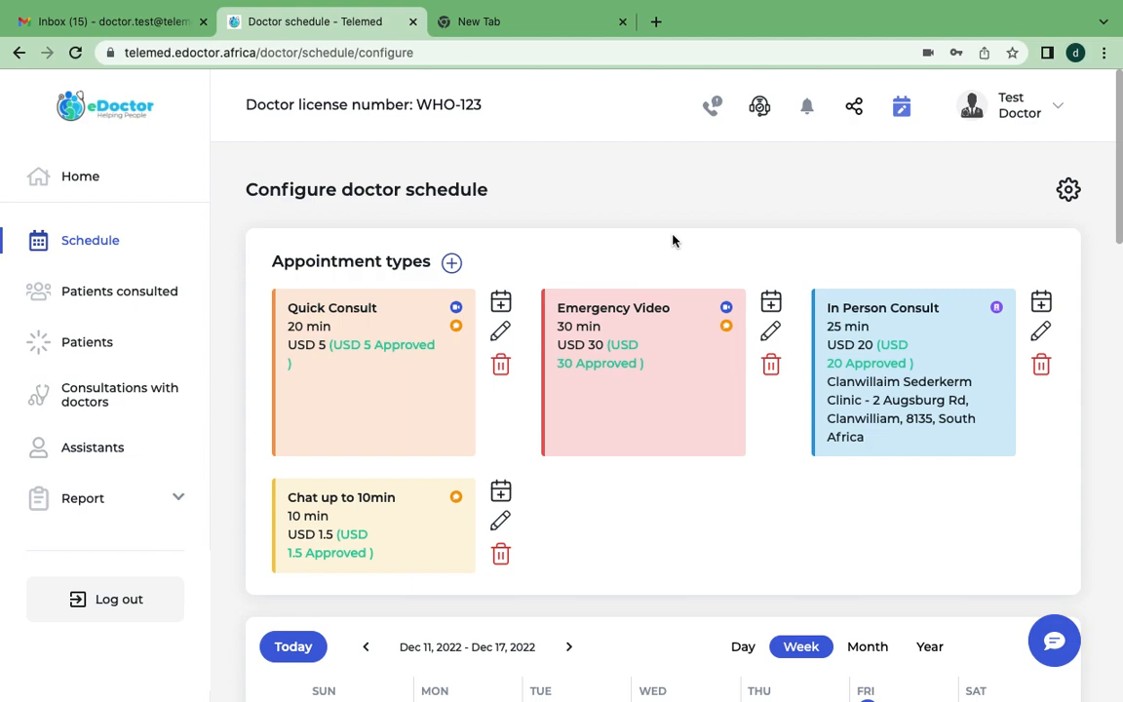
scroll(501, 276, down, 1)
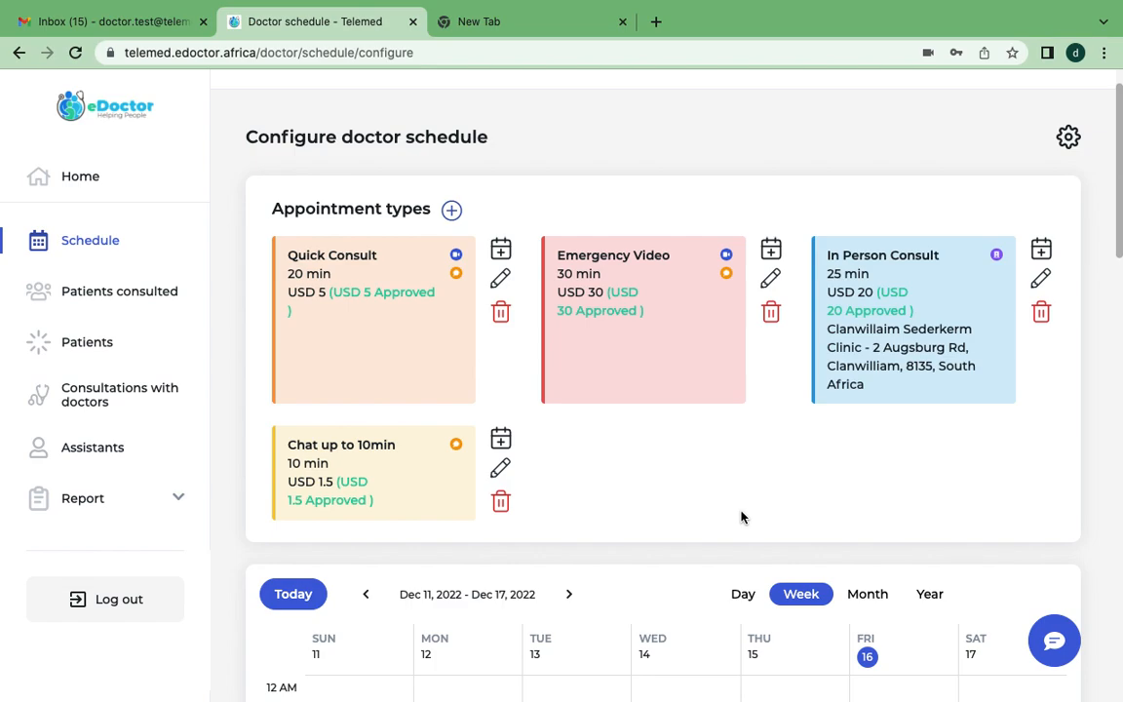
scroll(741, 516, down, 9)
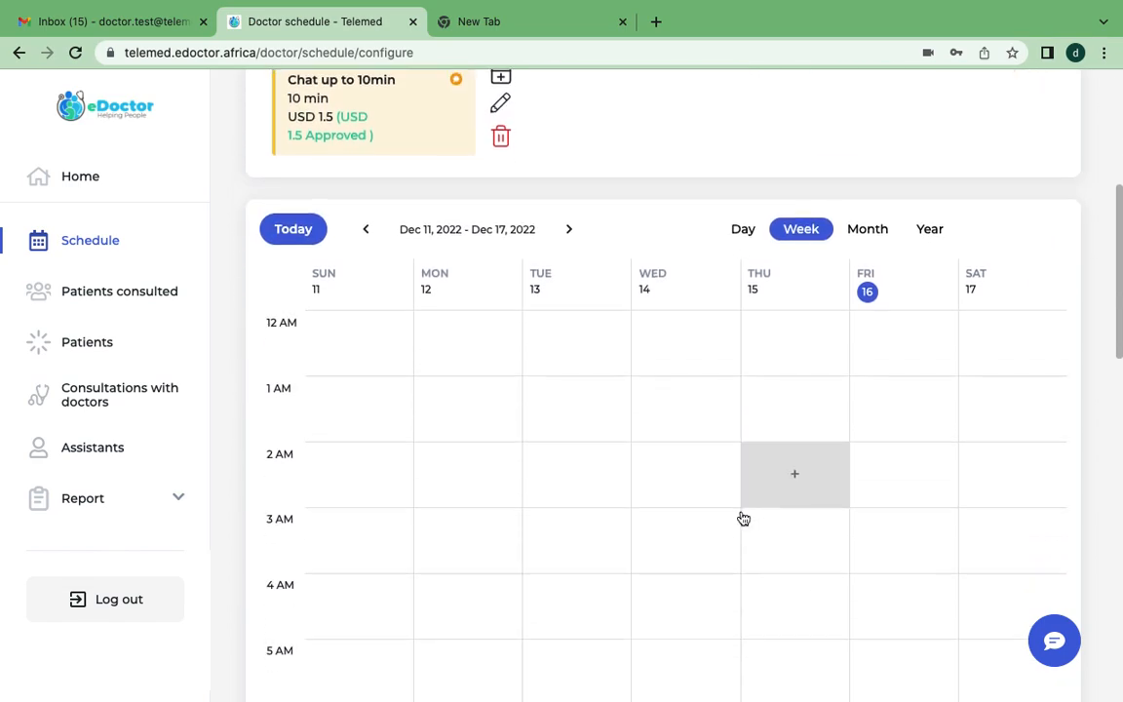
scroll(741, 516, down, 2)
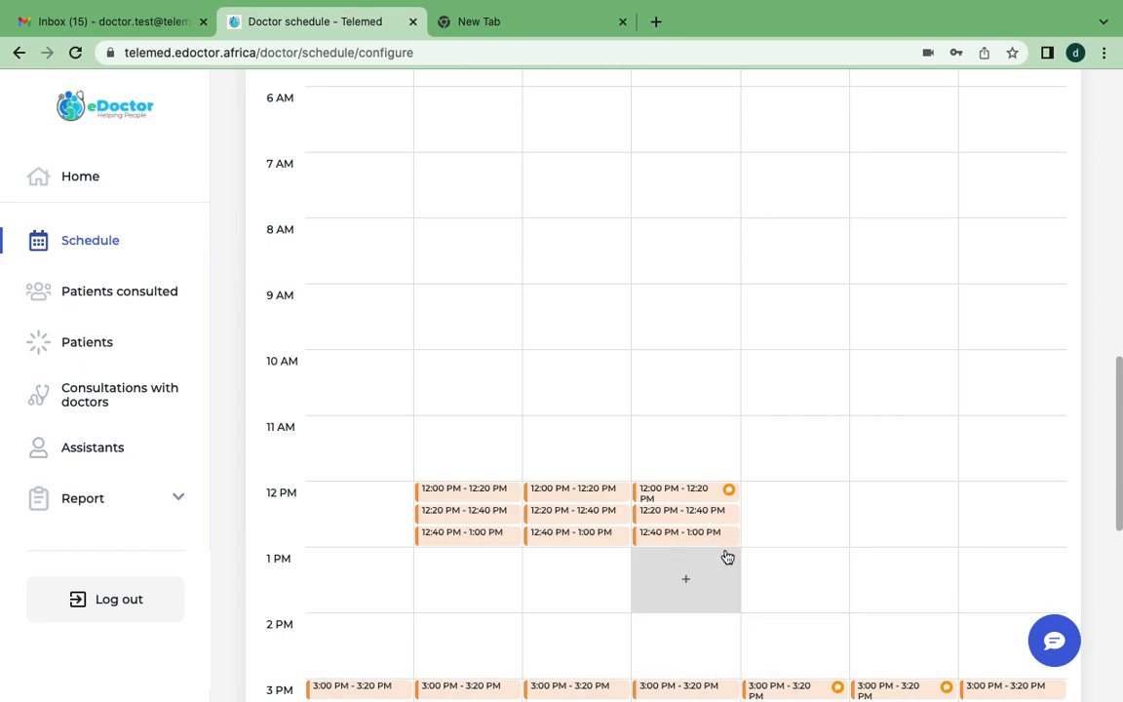
scroll(724, 556, down, 1)
scroll(727, 557, down, 1)
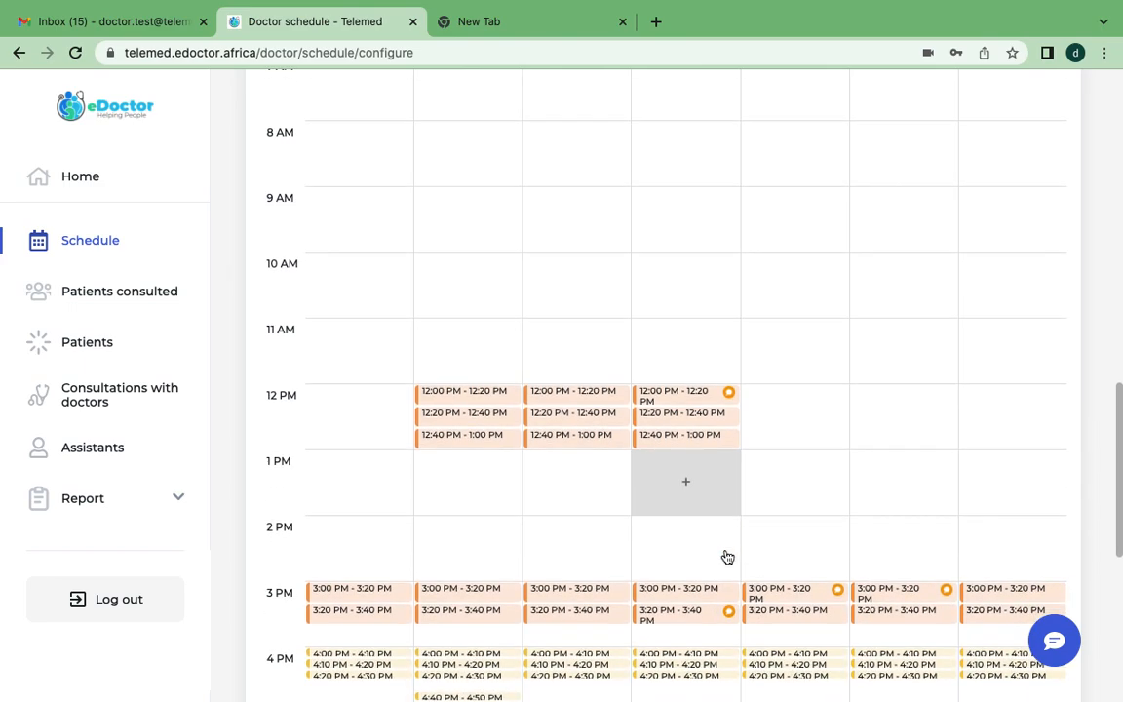
click(689, 393)
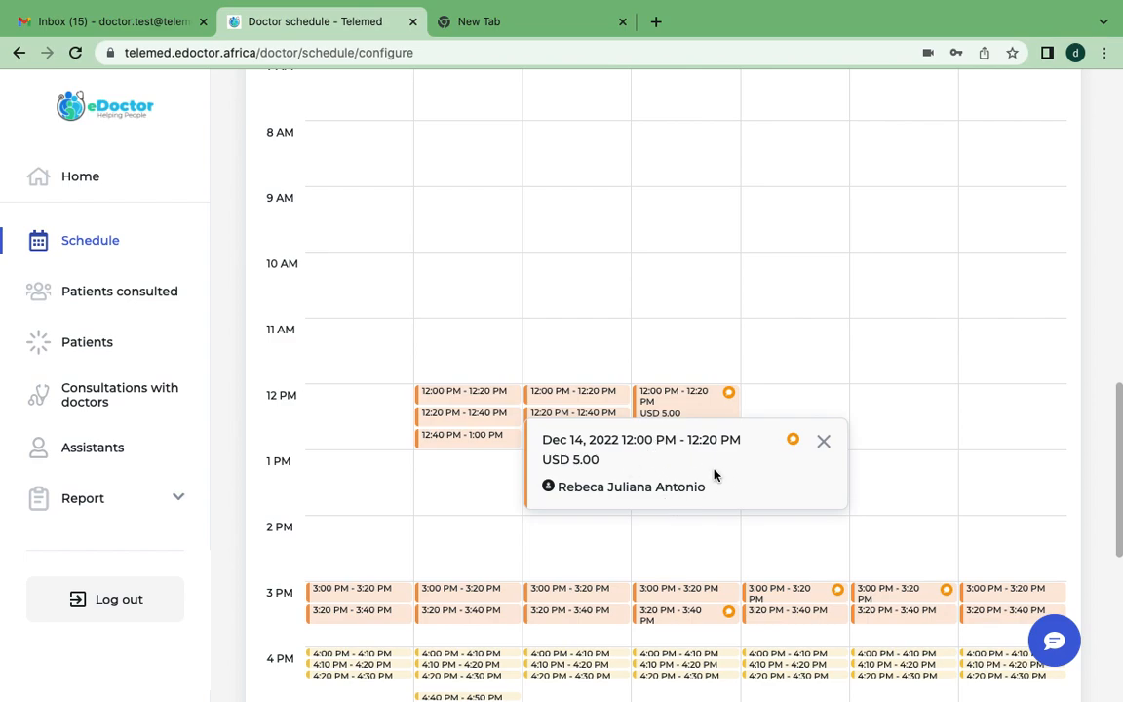
click(831, 448)
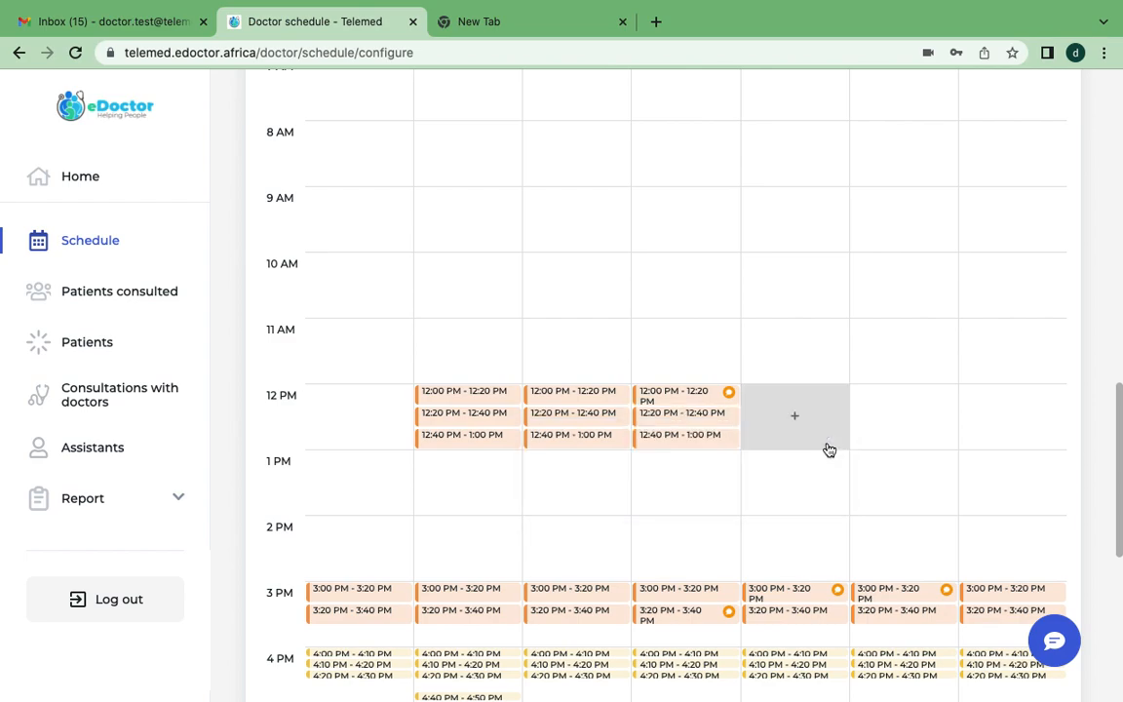
click(683, 419)
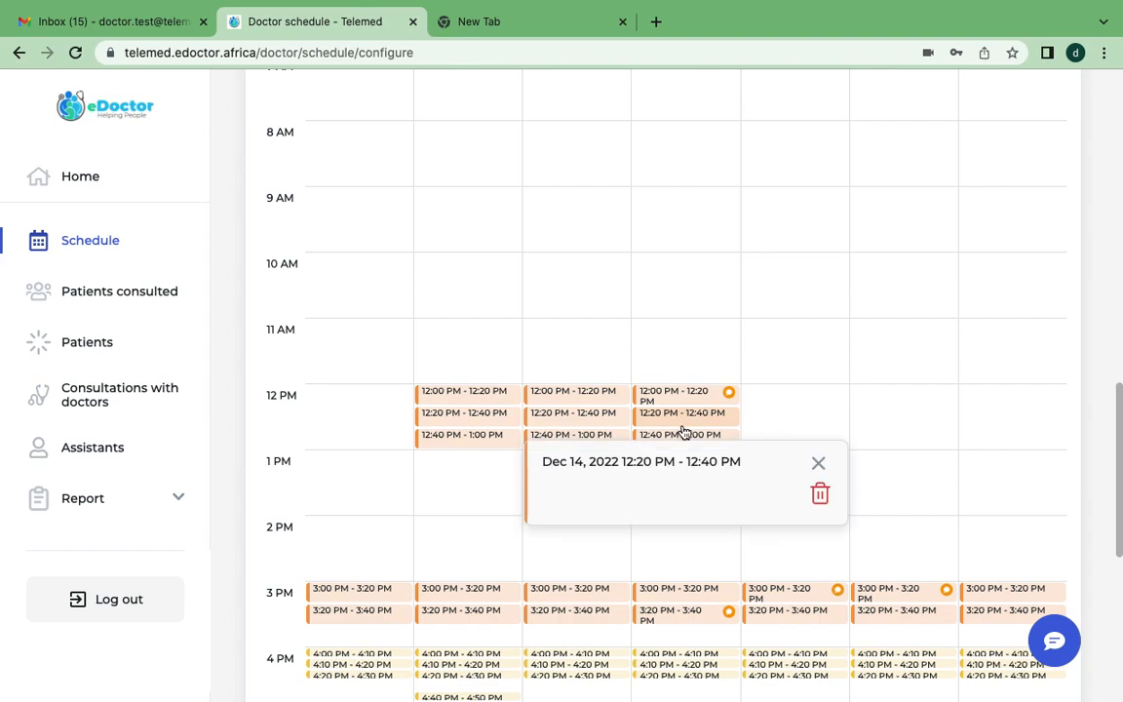
click(819, 466)
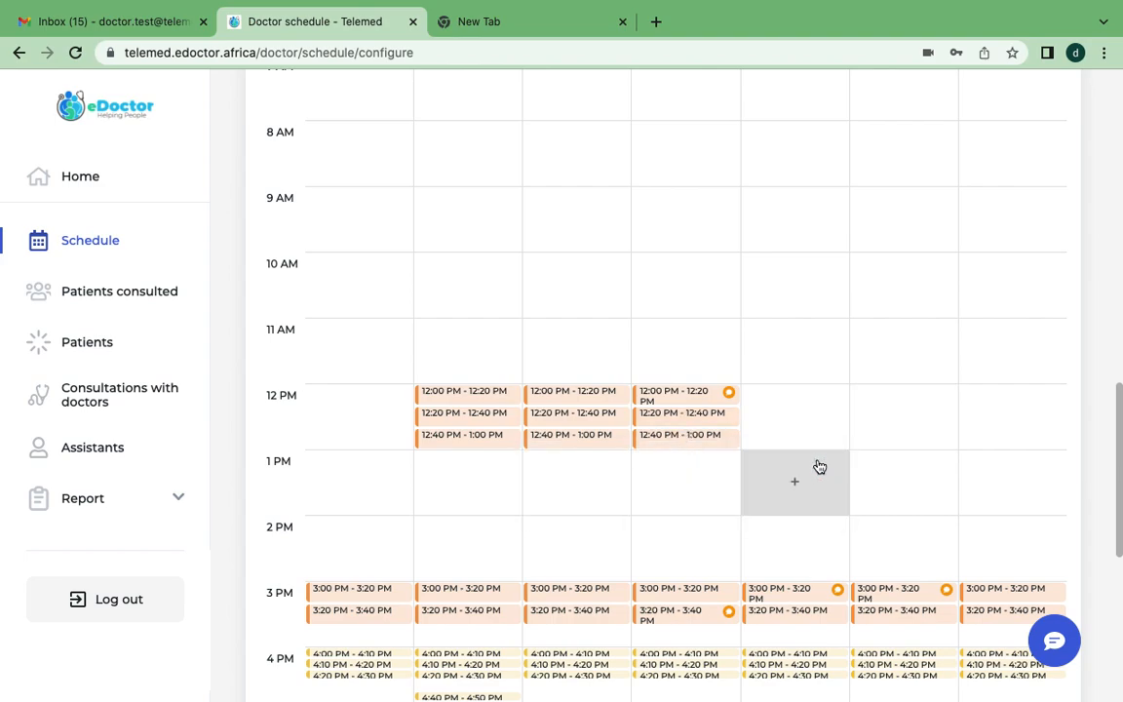
Start adding an appointment at 2 PM on Friday, Dec 16, view the available consultation templates, and close the form without adding it.
scroll(815, 368, up, 3)
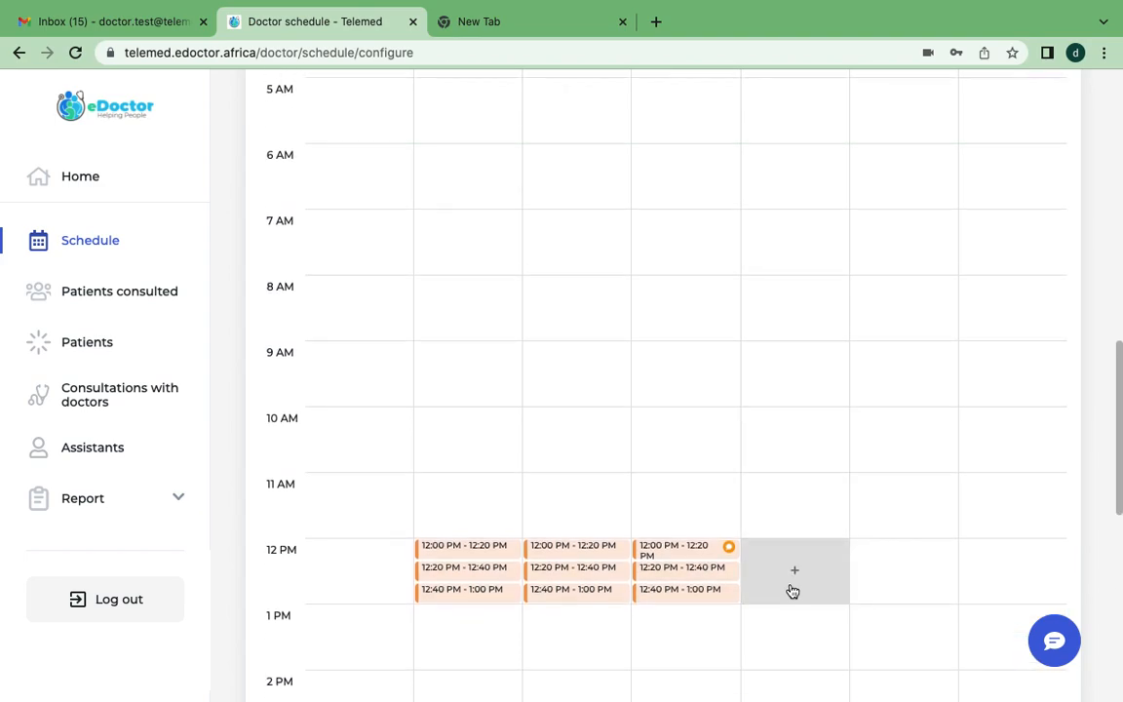
scroll(794, 518, up, 10)
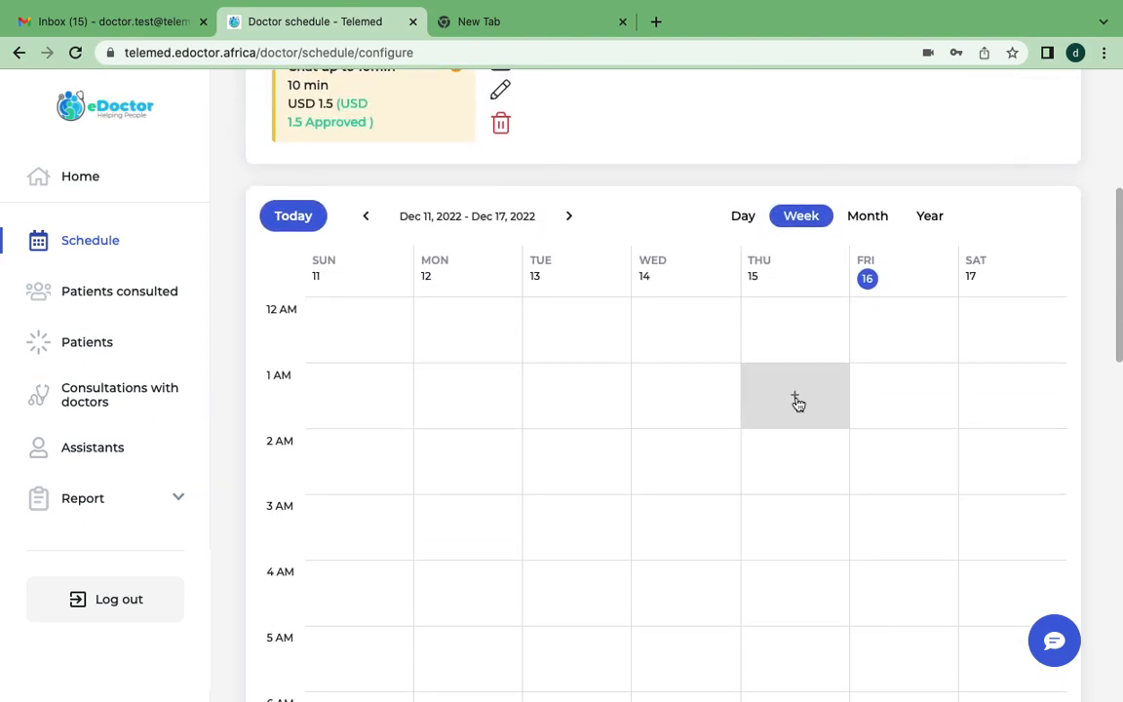
scroll(793, 506, down, 10)
scroll(793, 506, down, 6)
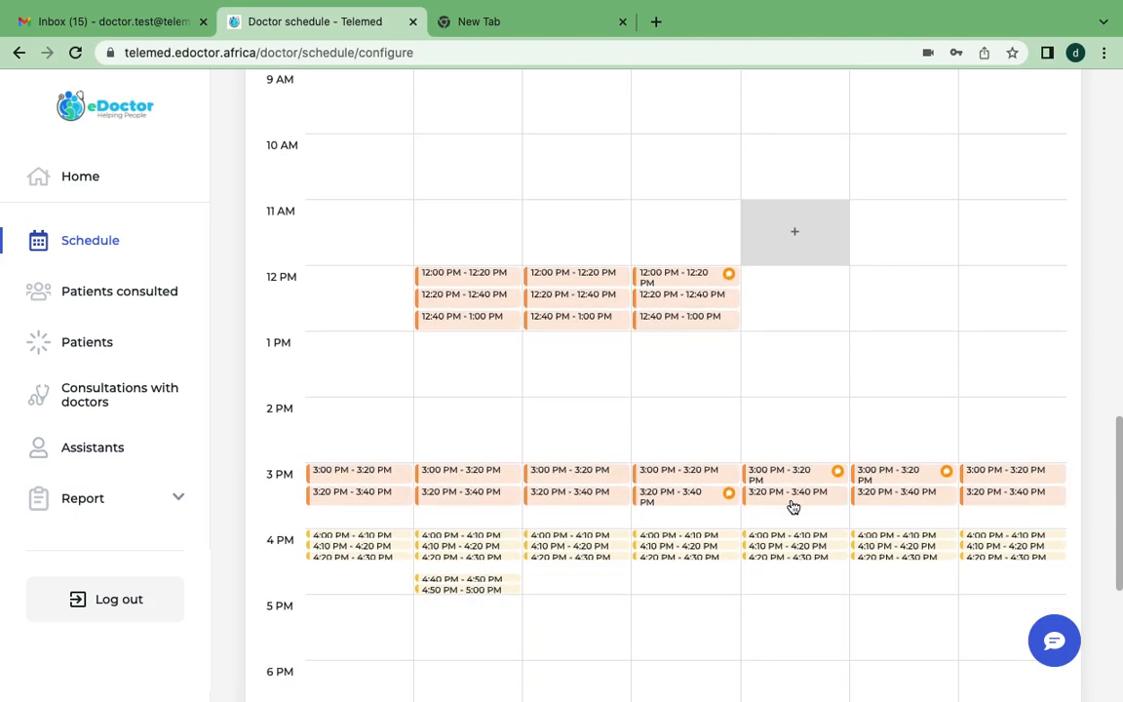
scroll(791, 505, up, 2)
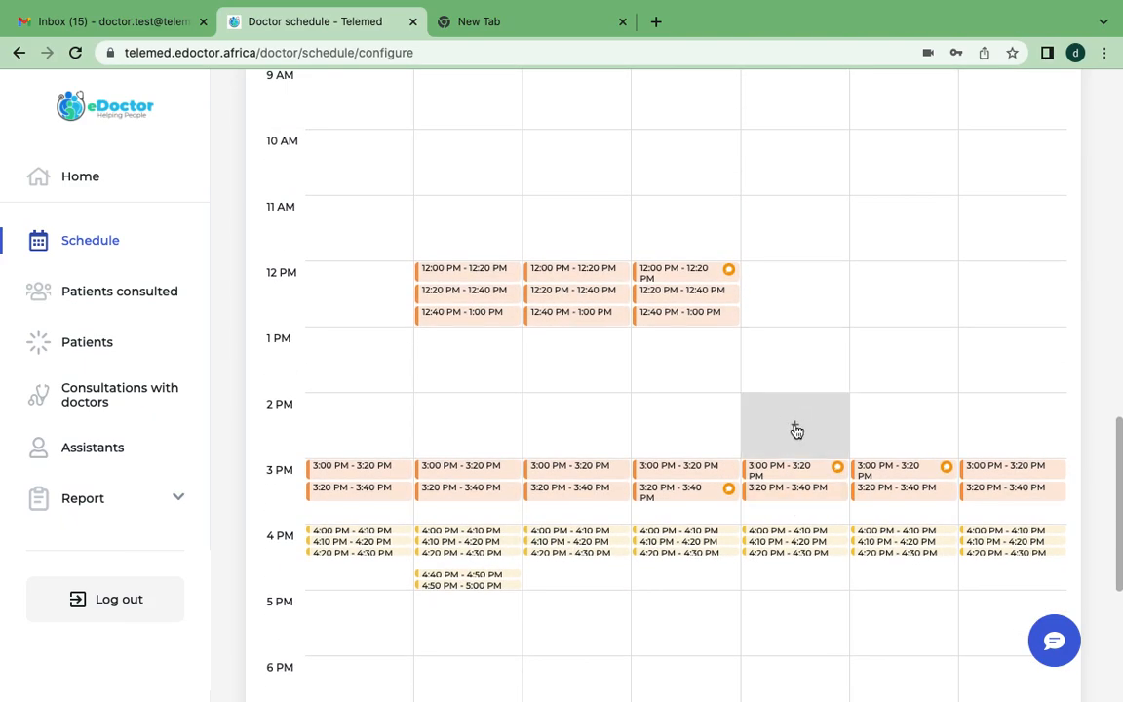
scroll(851, 393, up, 15)
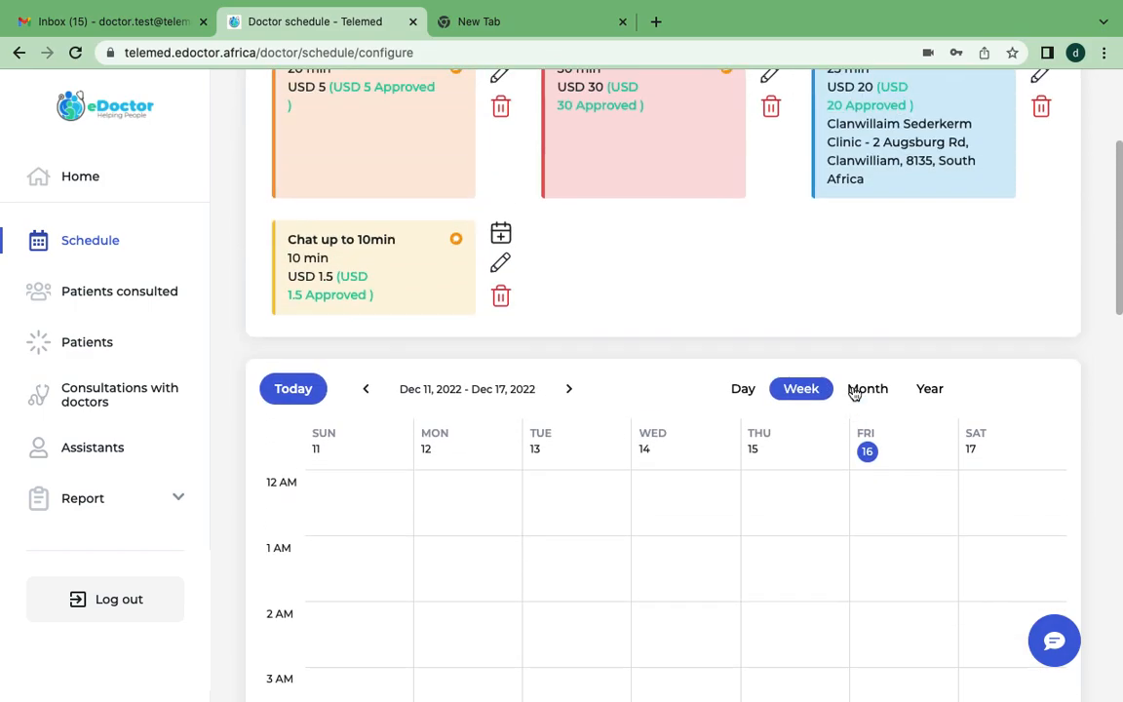
scroll(853, 392, down, 10)
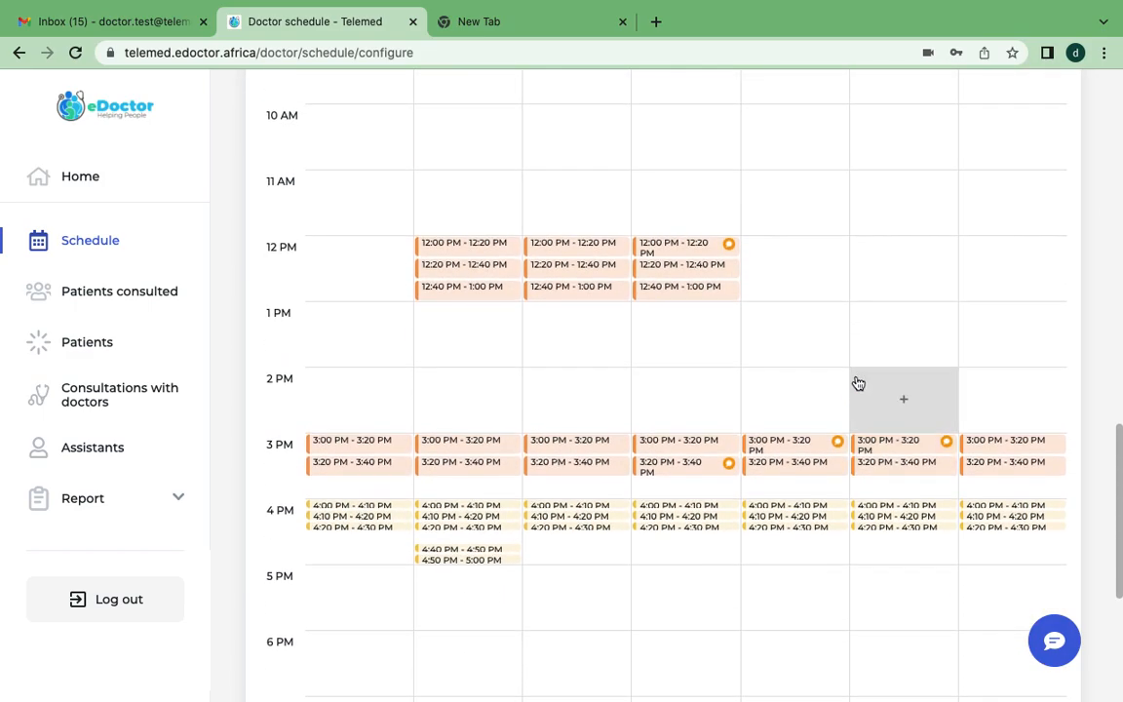
click(905, 404)
click(713, 269)
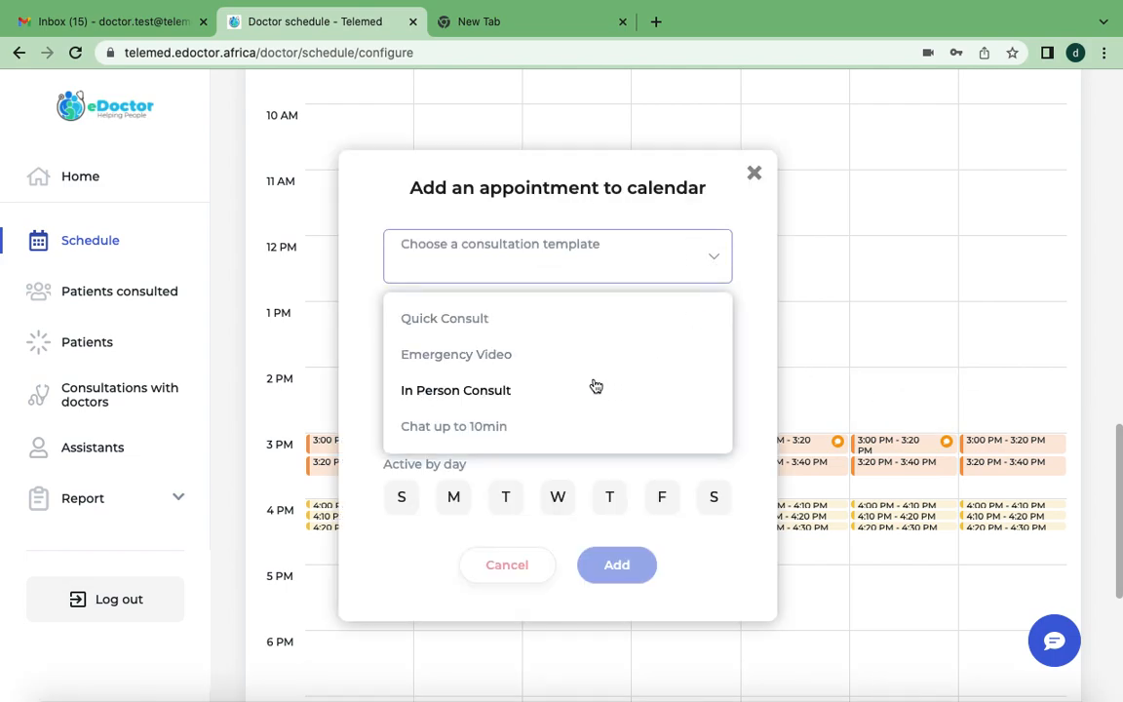
click(752, 177)
Start a new appointment type in the doctor schedule configuration and name it "Consult and Blood Sample".
scroll(629, 221, up, 3)
scroll(629, 221, up, 10)
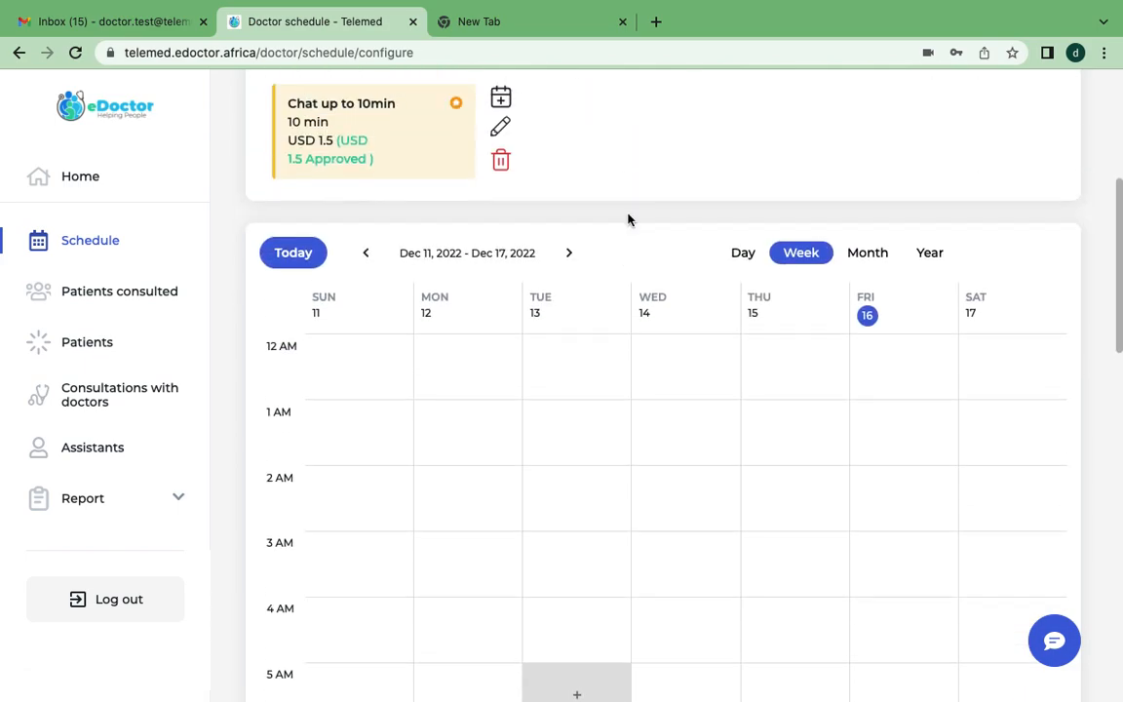
scroll(627, 219, down, 1)
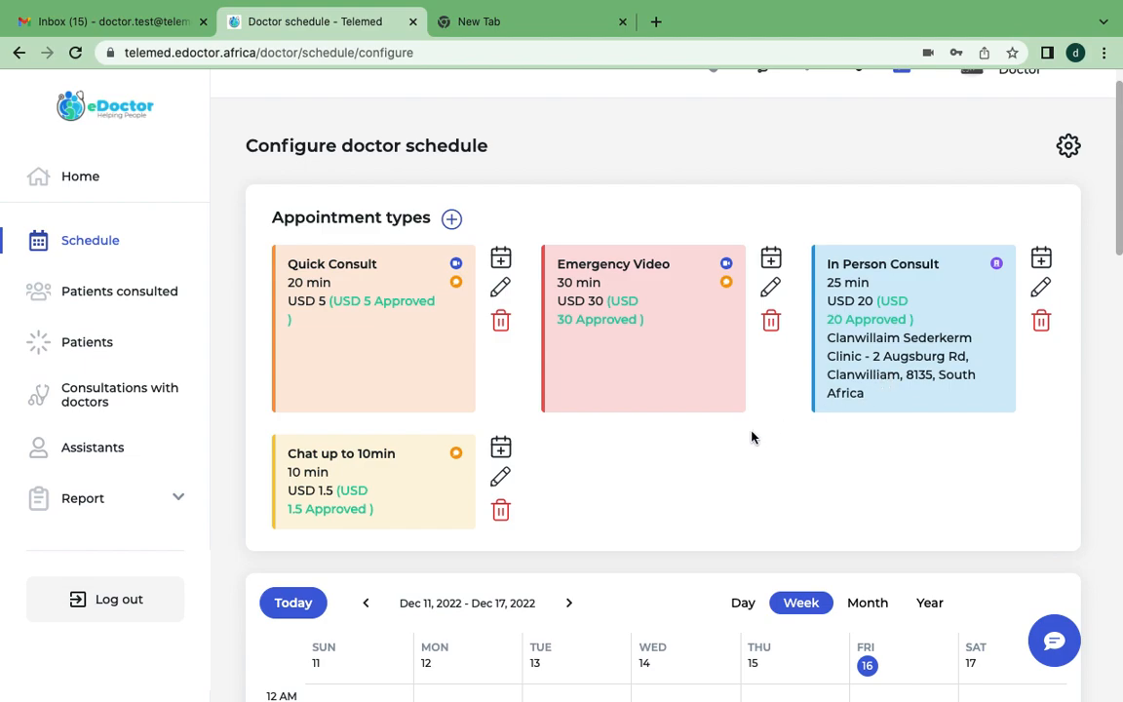
scroll(752, 437, up, 1)
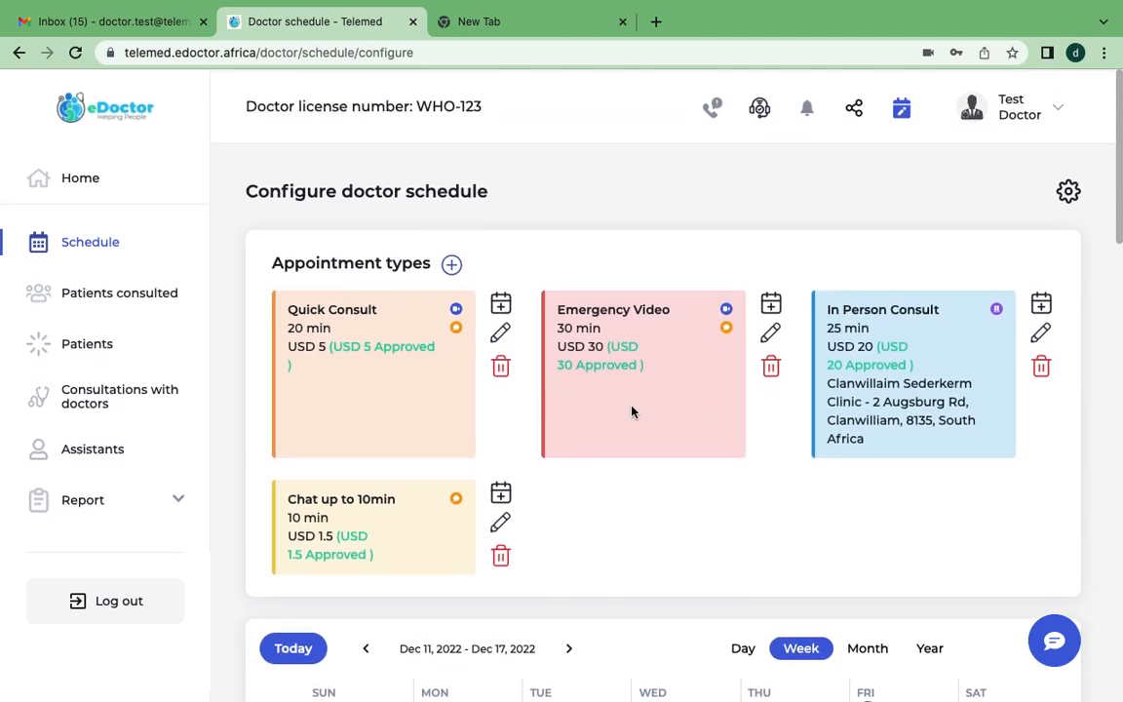
click(453, 264)
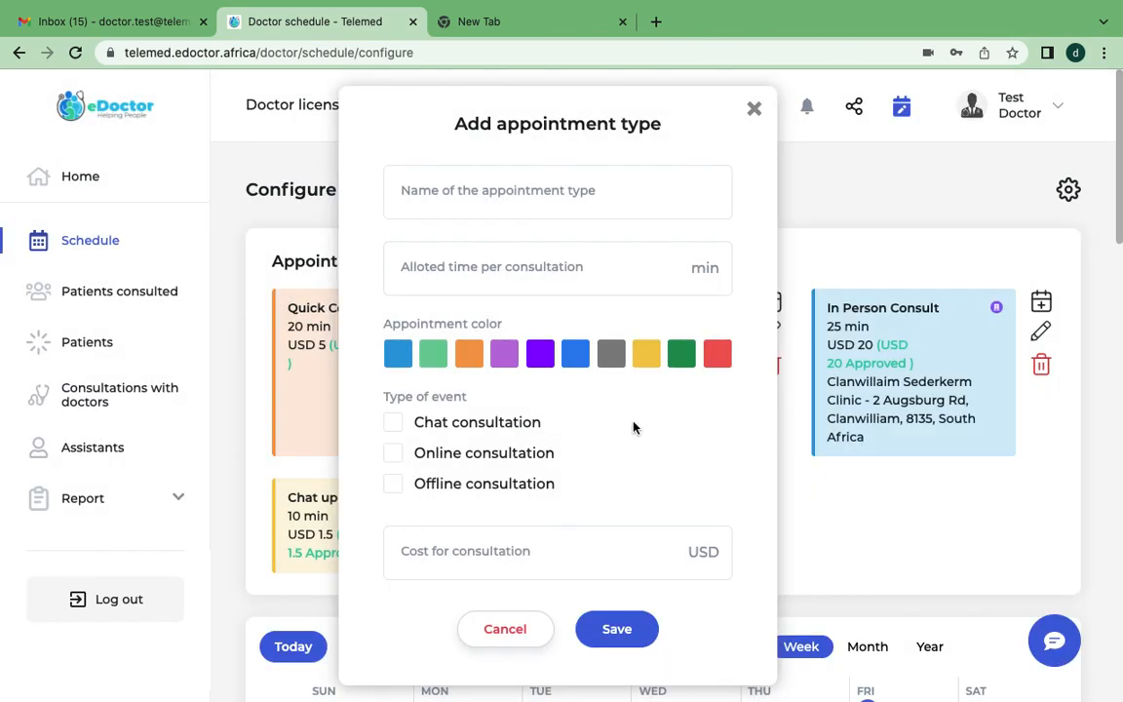
click(633, 198)
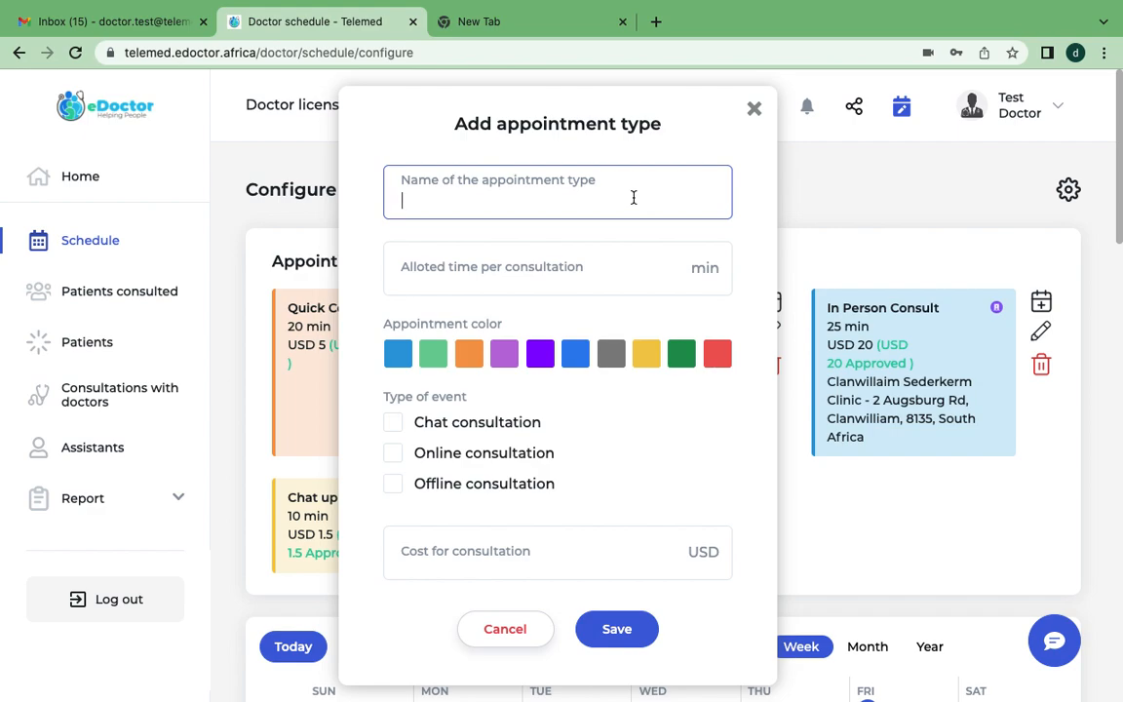
text(Consult a)
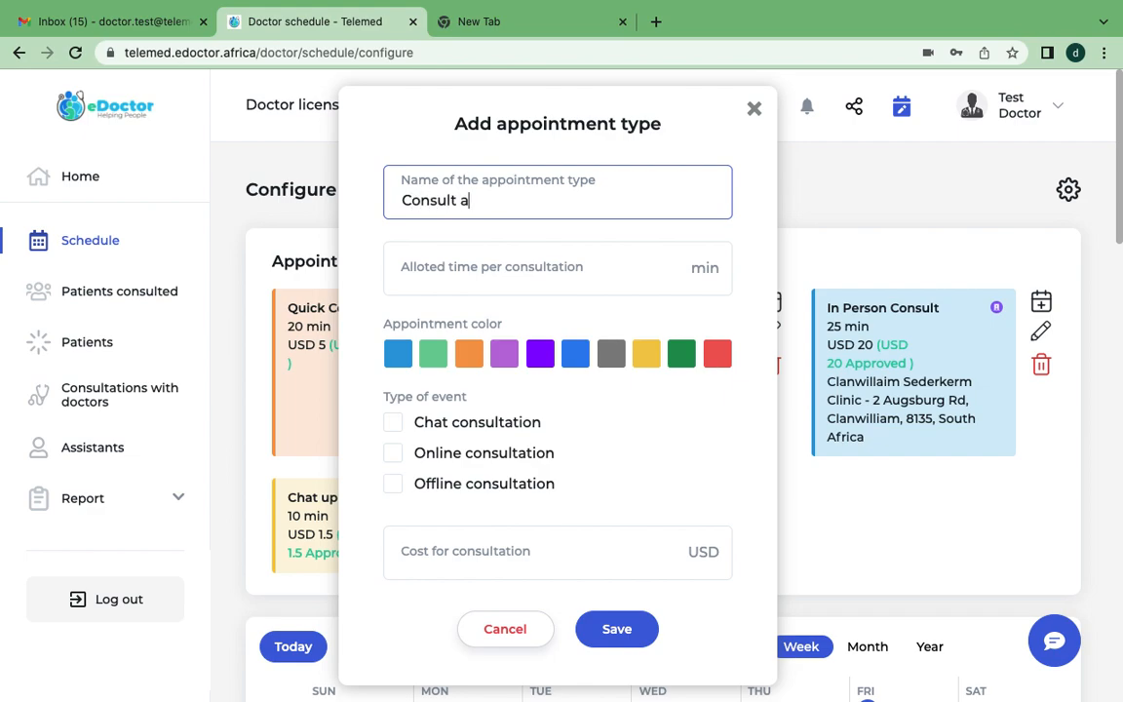
text(nd Blood Sample)
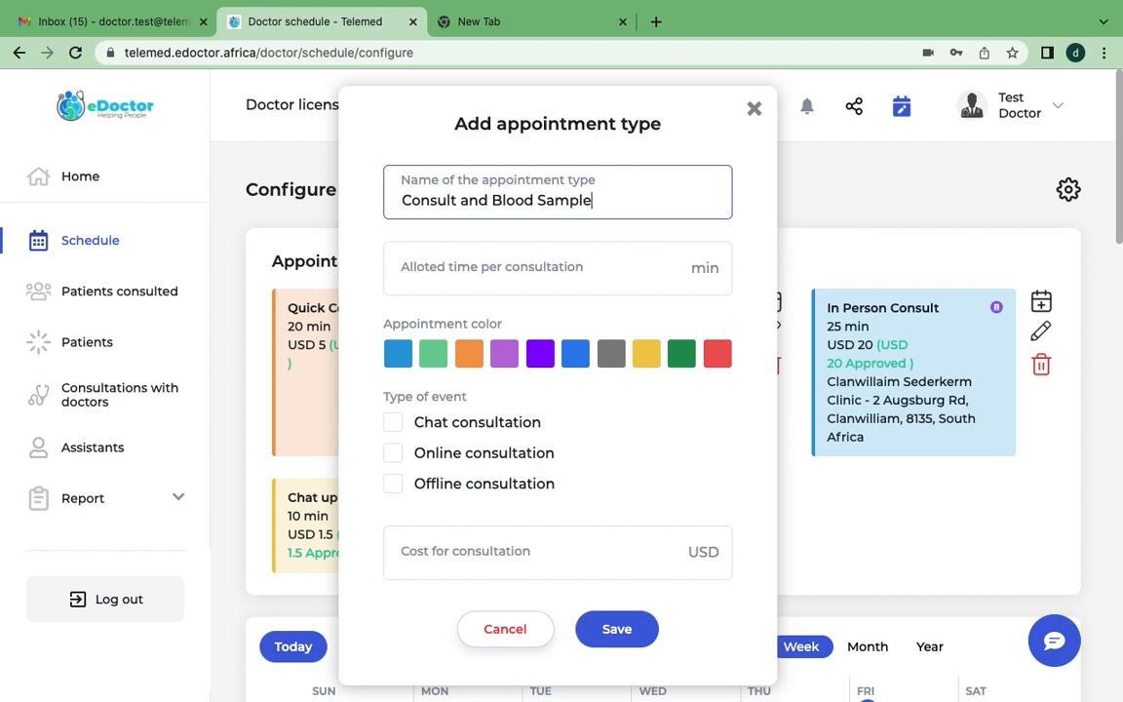
Set the allotted time per consultation to 25 minutes and choose the light blue appointment color, first in the palette.
click(646, 275)
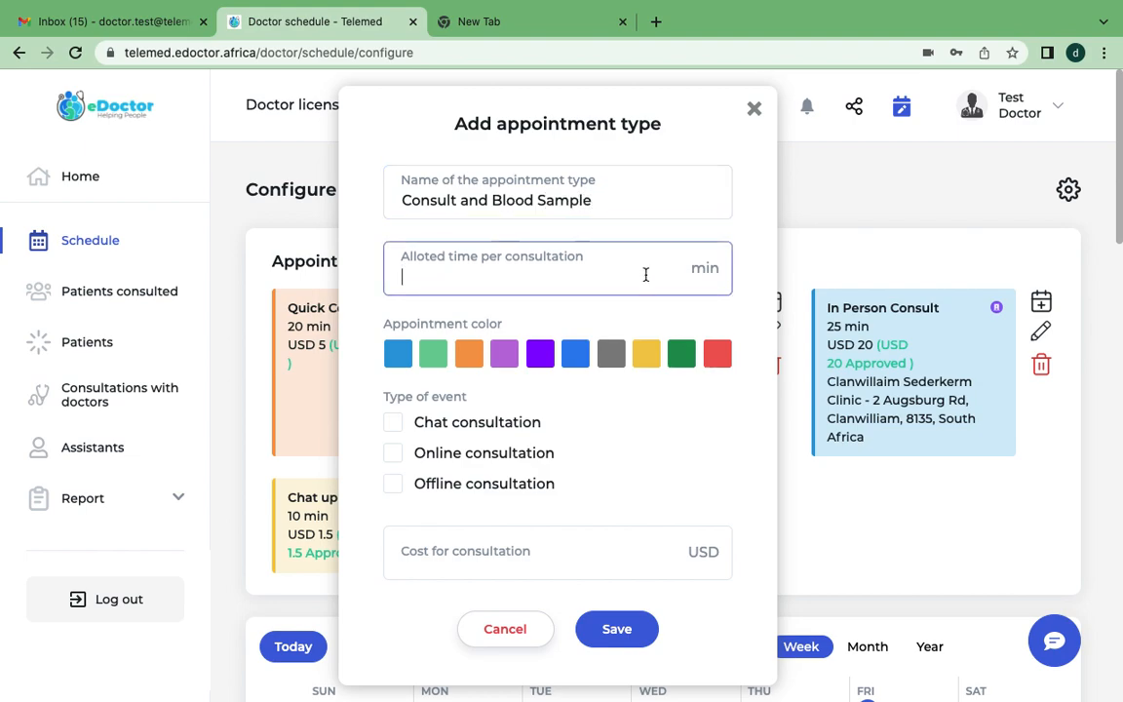
text(25)
click(396, 352)
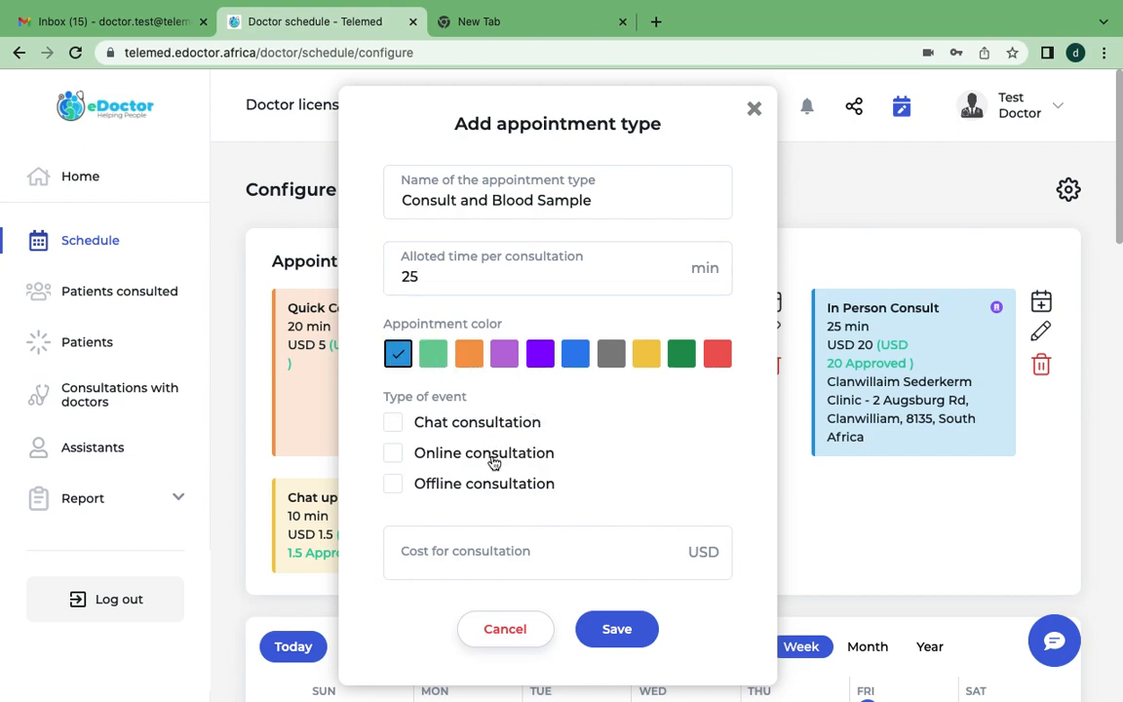
Make the appointment type an offline consultation located at the Clanwillaim Sederkerm Clinic.
click(394, 483)
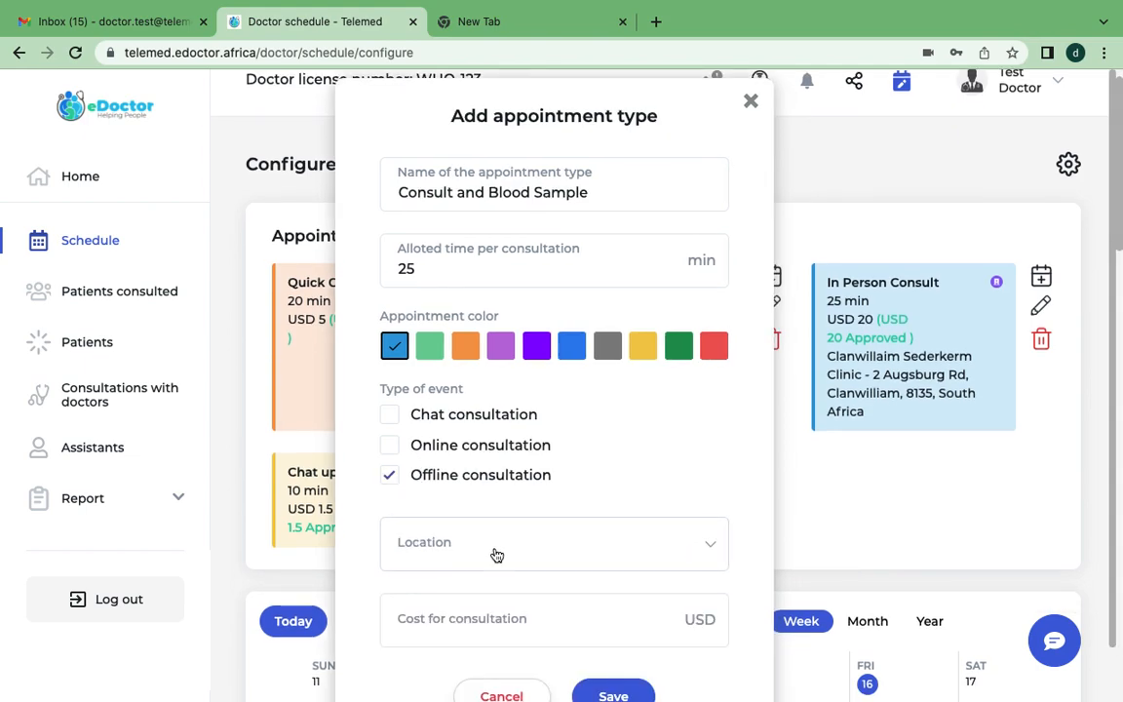
scroll(497, 555, down, 1)
click(565, 493)
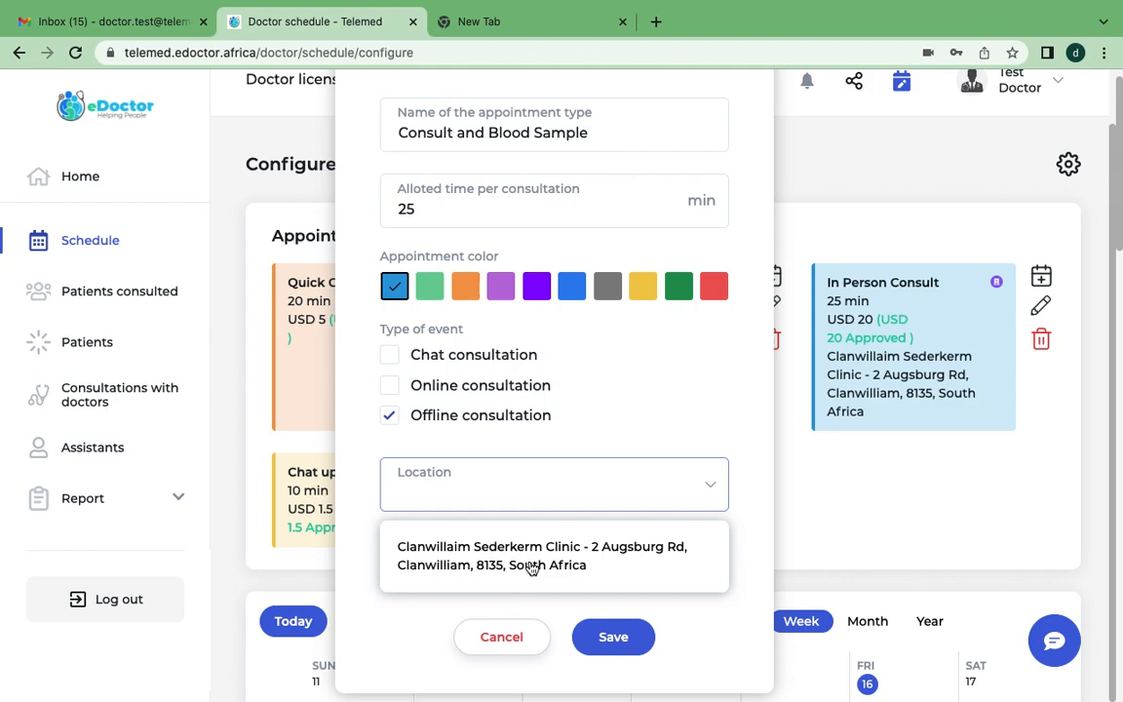
click(532, 568)
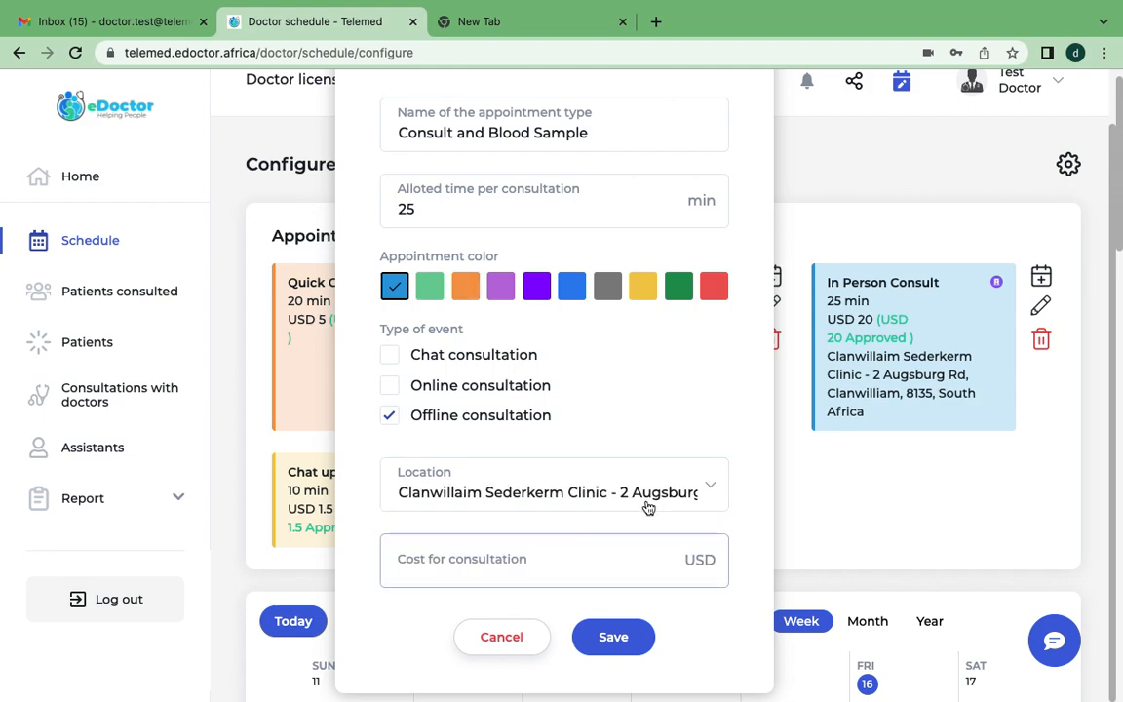
Set the consultation cost to USD 5 and save the appointment type.
scroll(594, 523, down, 1)
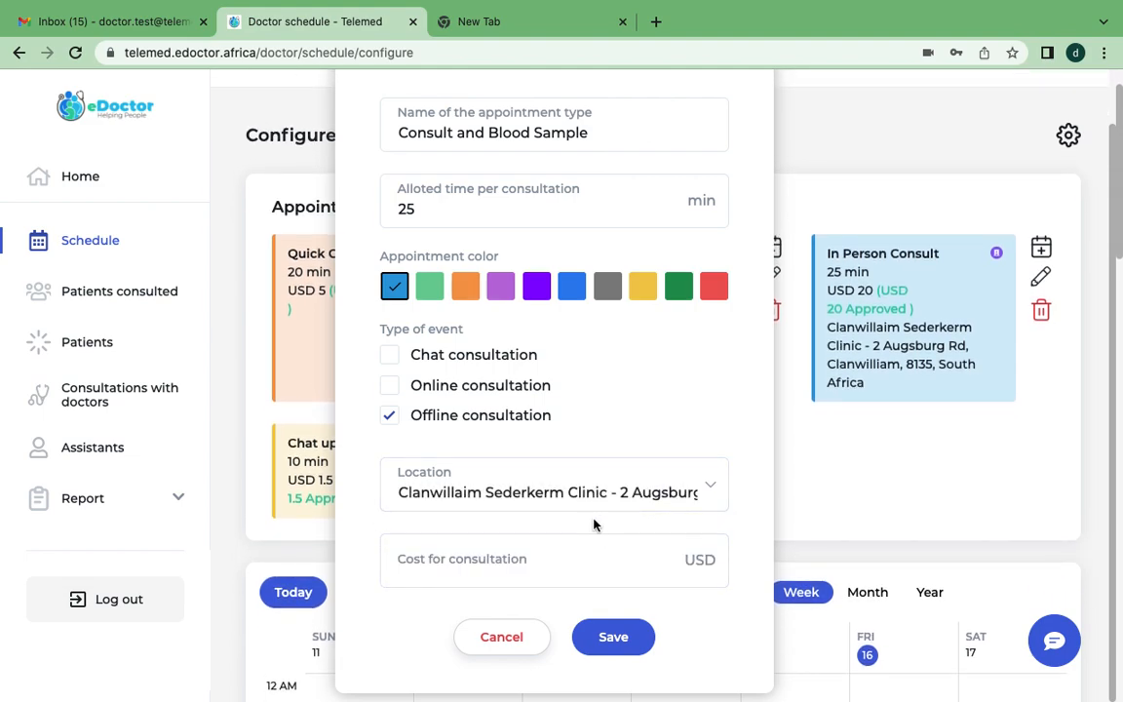
click(544, 566)
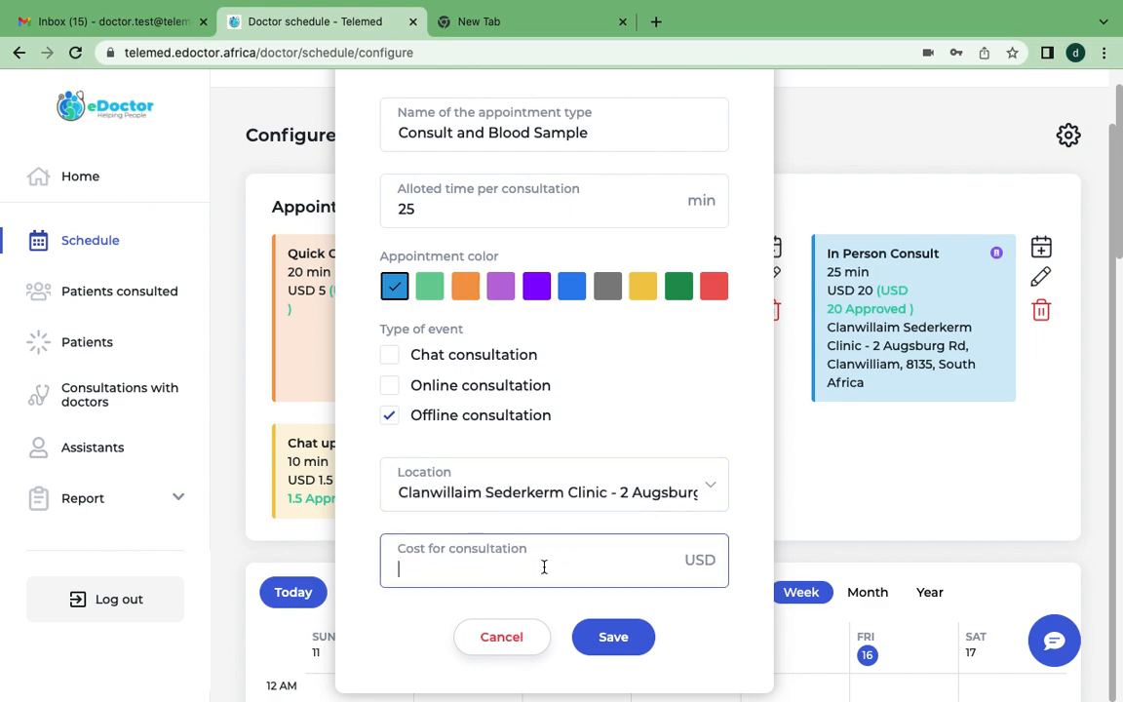
text(5)
click(613, 636)
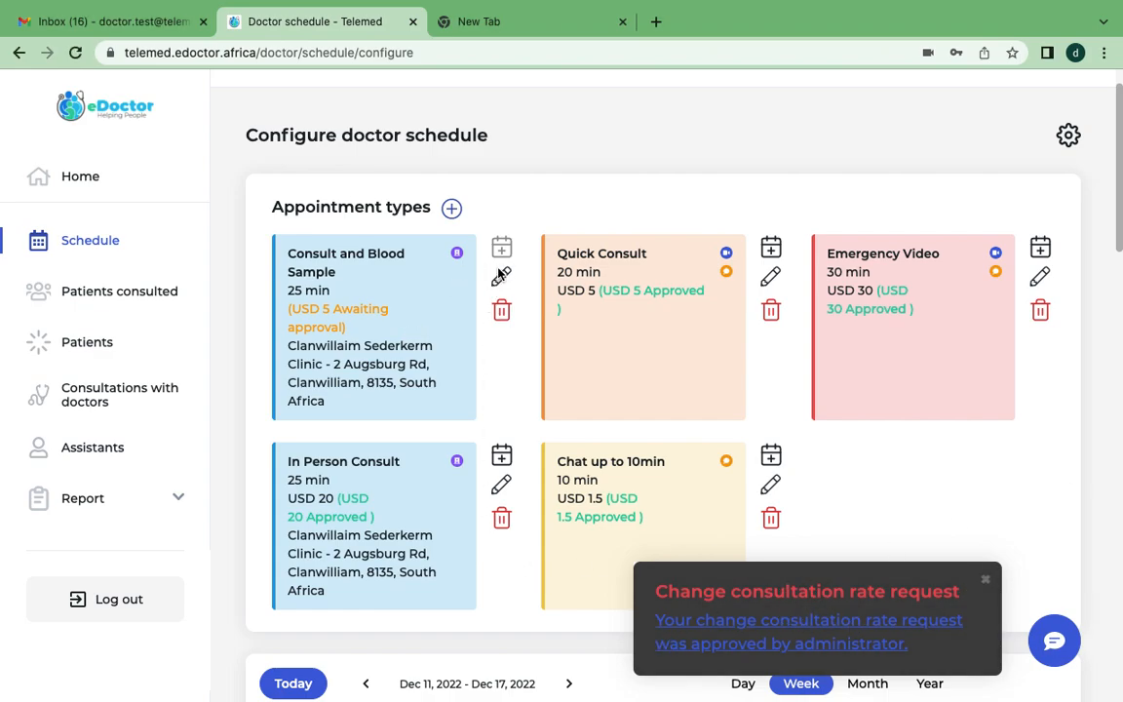
Dismiss the consultation rate request notification, look over the appointment types, and reload the schedule configuration page.
click(985, 582)
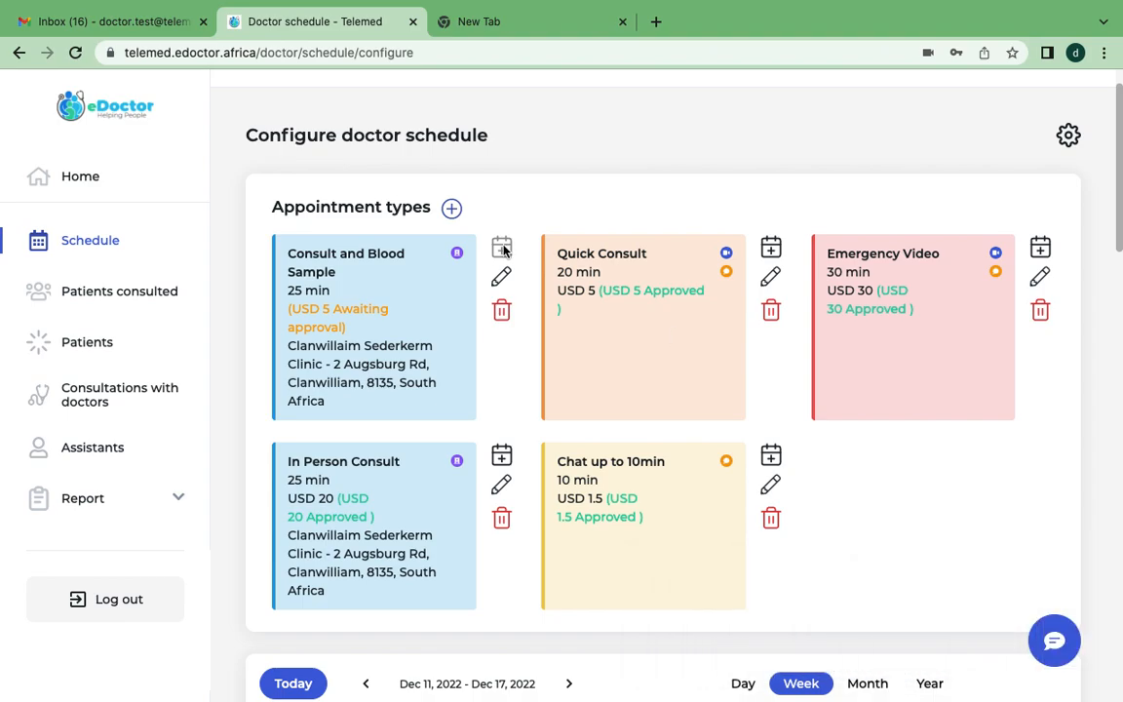
scroll(433, 362, down, 5)
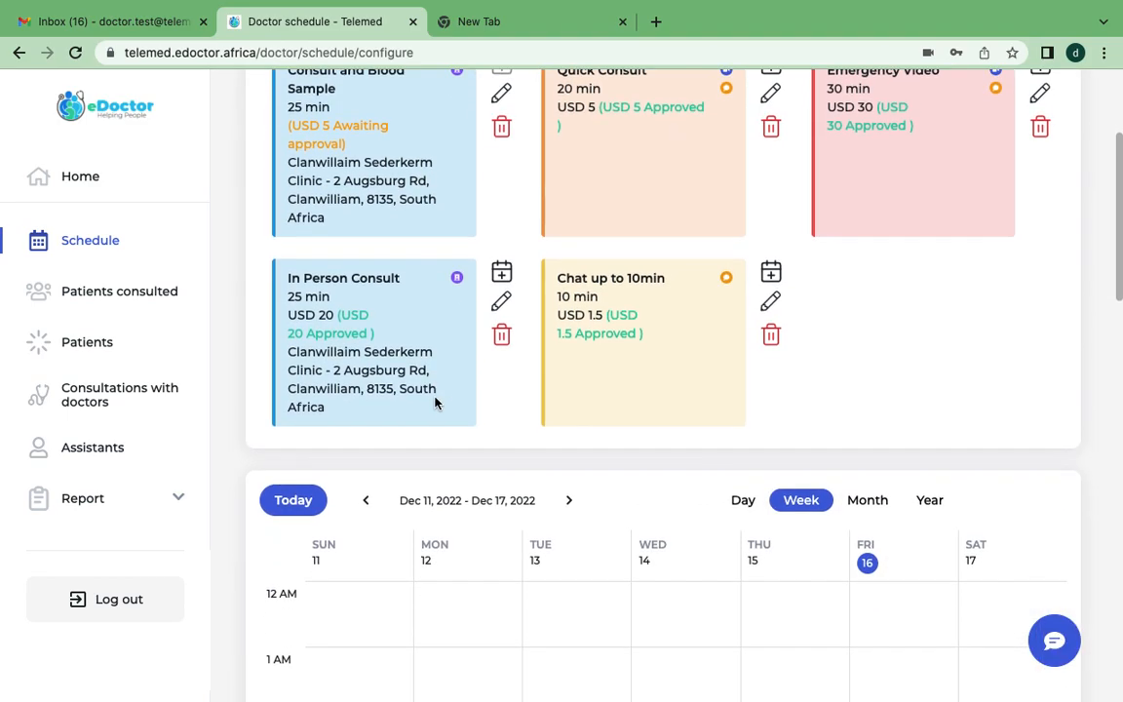
scroll(434, 400, up, 6)
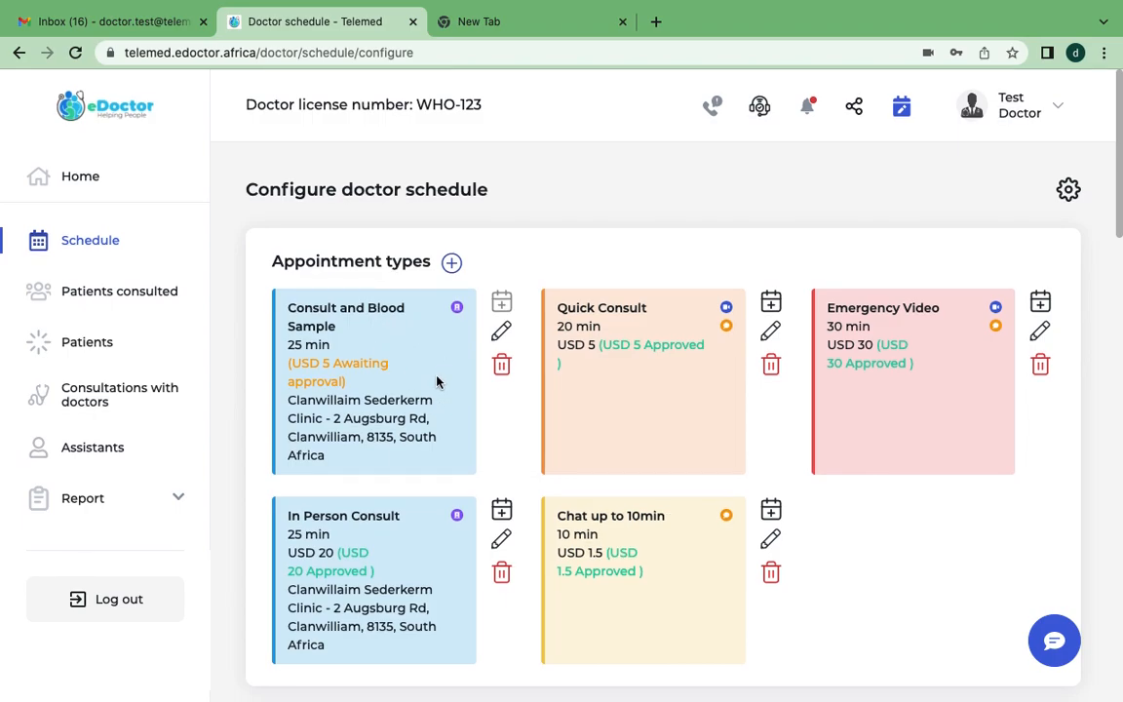
key(super+r)
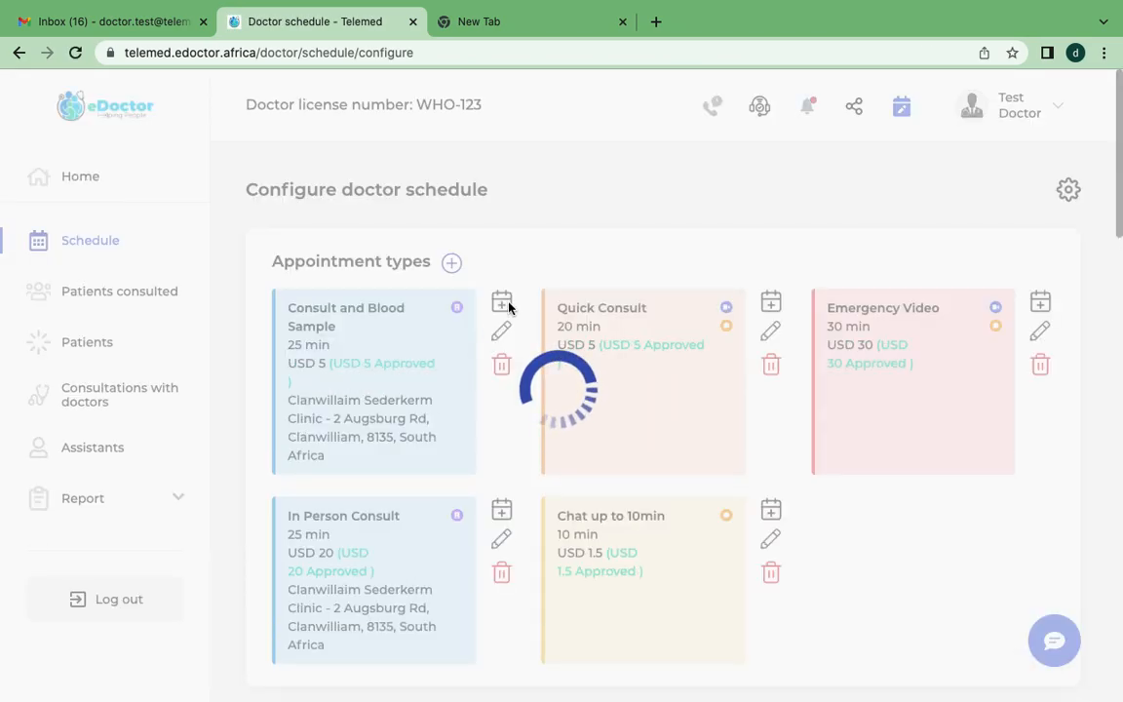
Start adding a Consult and Blood Sample appointment to the calendar, active on Fridays.
click(503, 303)
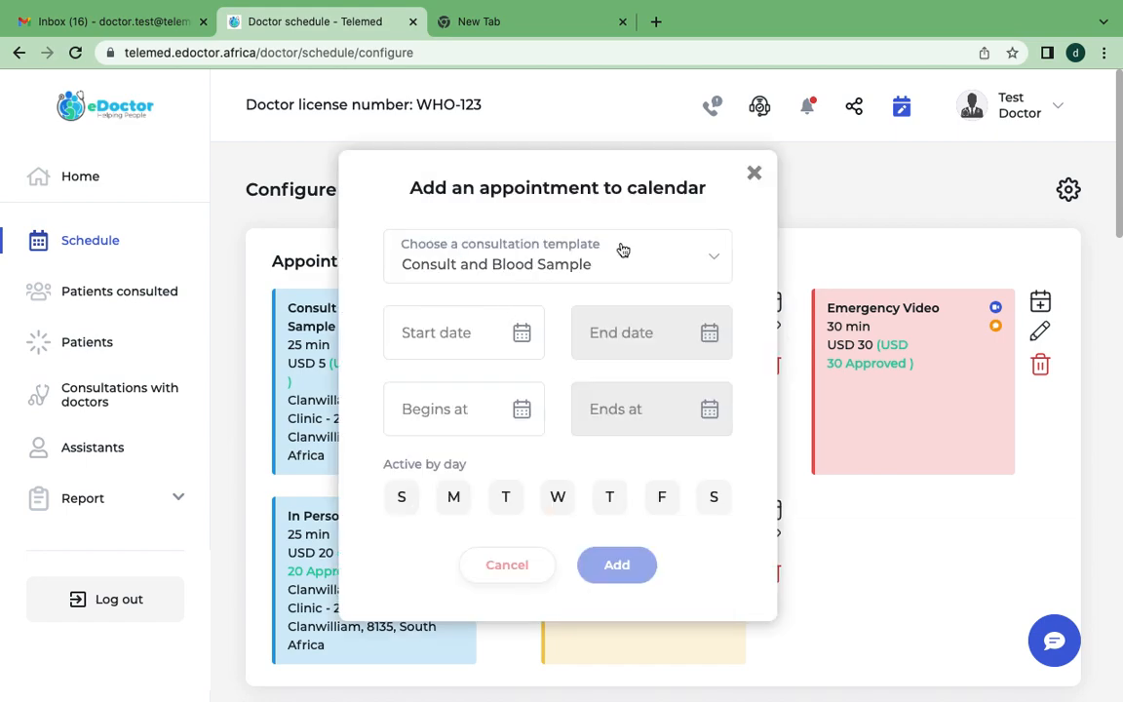
click(753, 173)
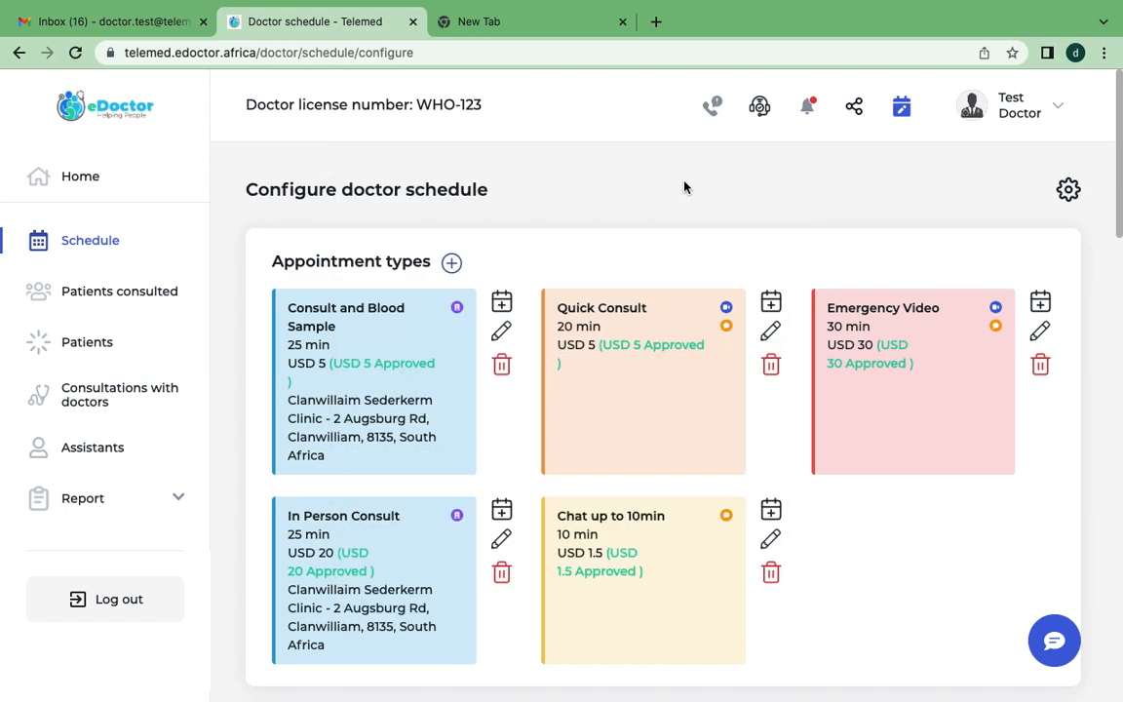
click(501, 303)
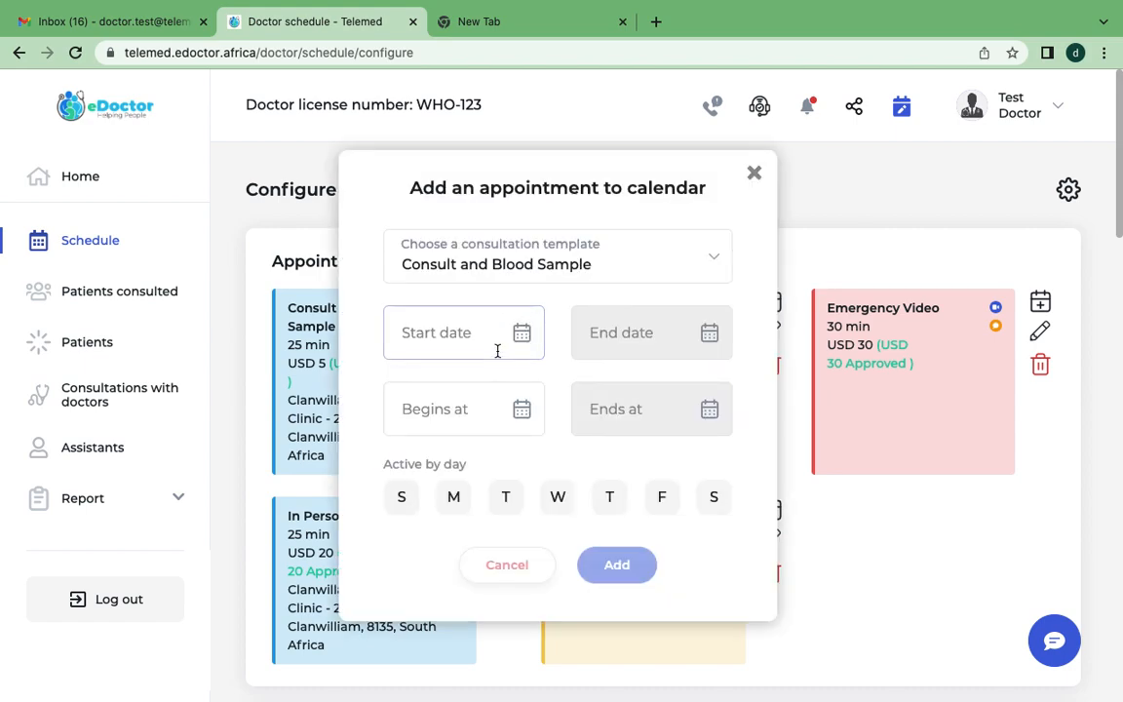
click(502, 345)
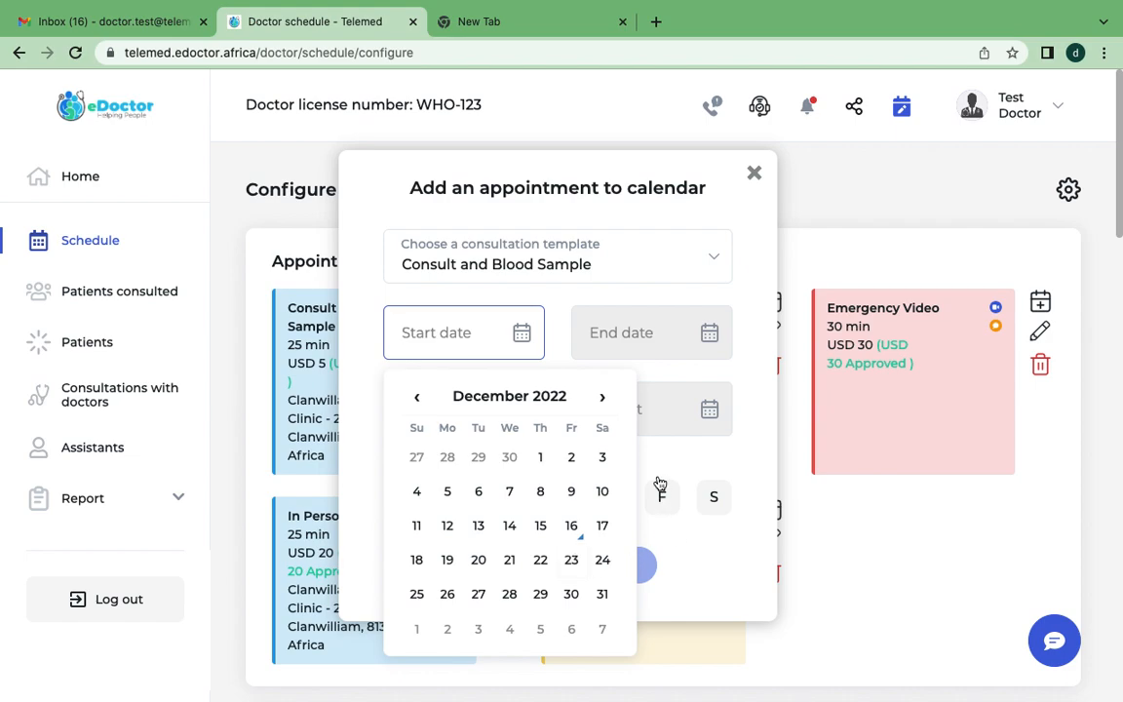
click(756, 551)
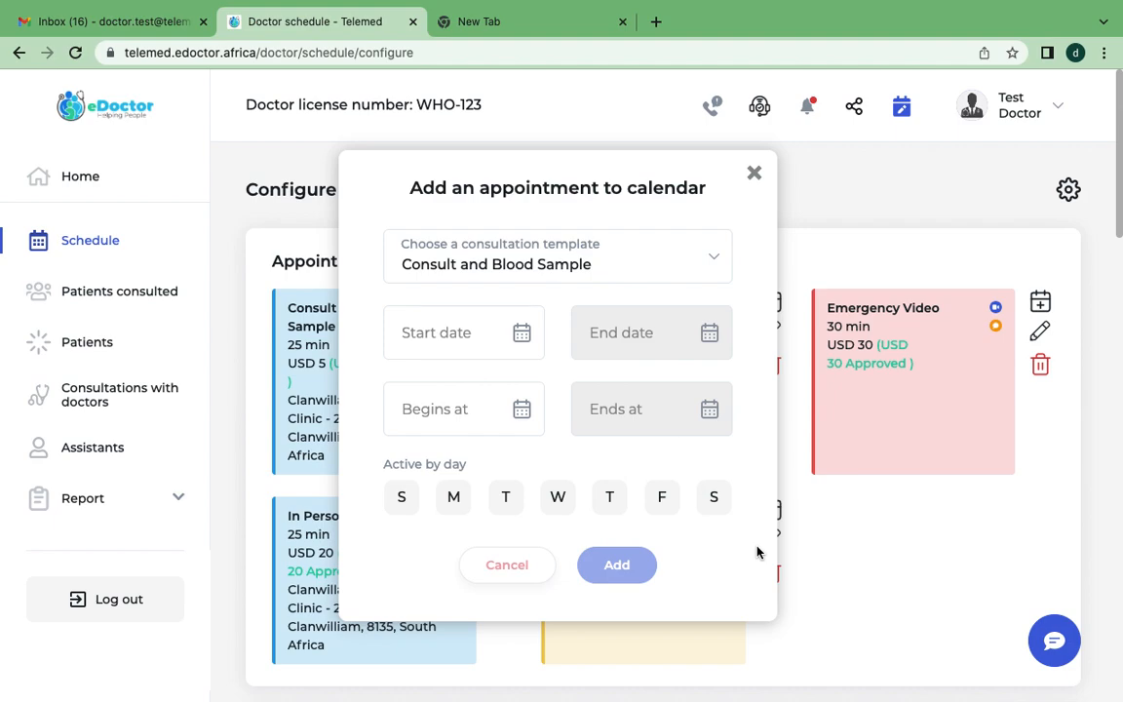
click(669, 503)
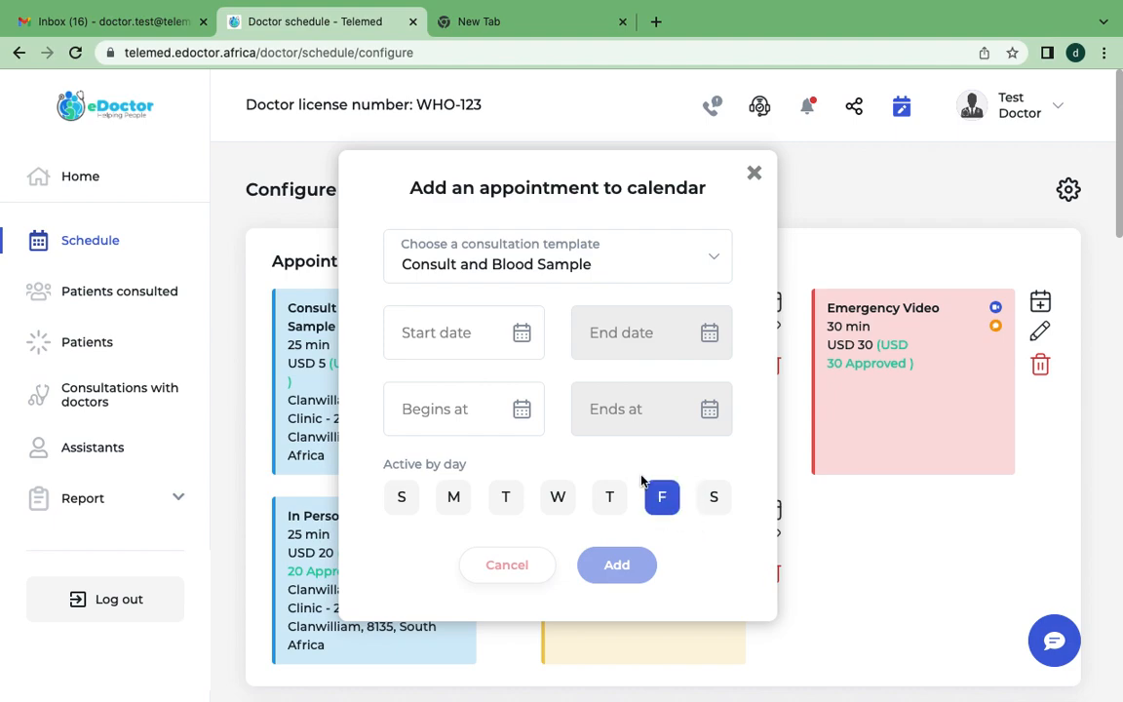
Set the appointment's date range from Dec 2, 2022 to Feb 24, 2023.
click(525, 334)
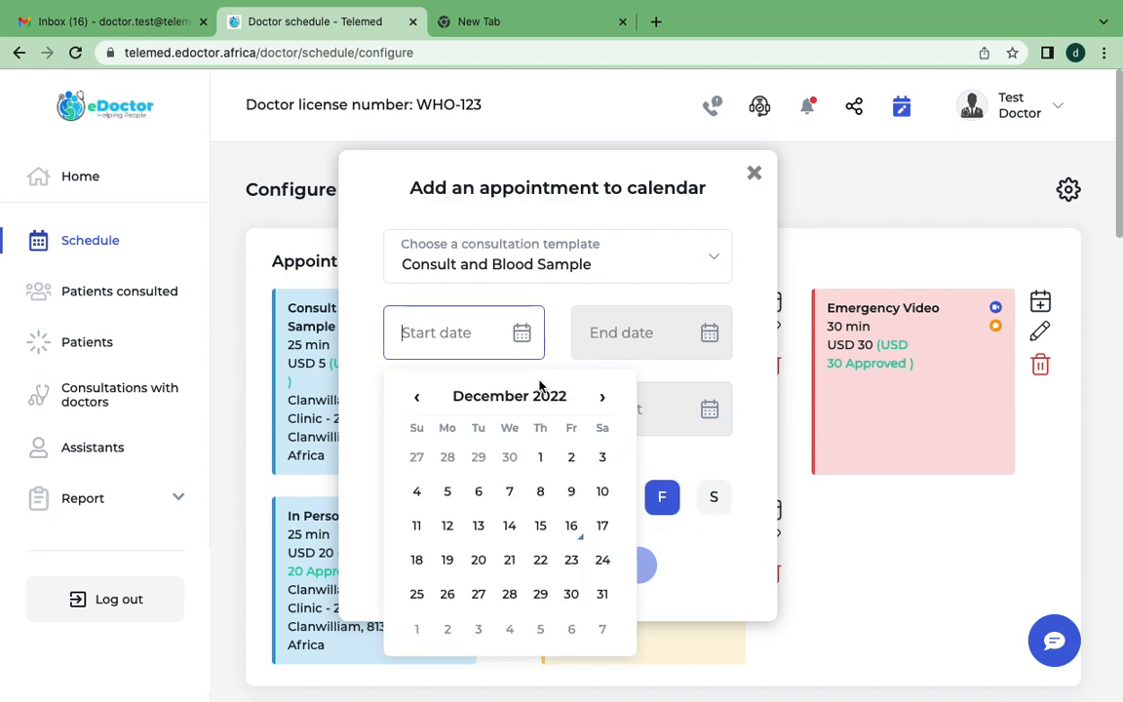
click(571, 460)
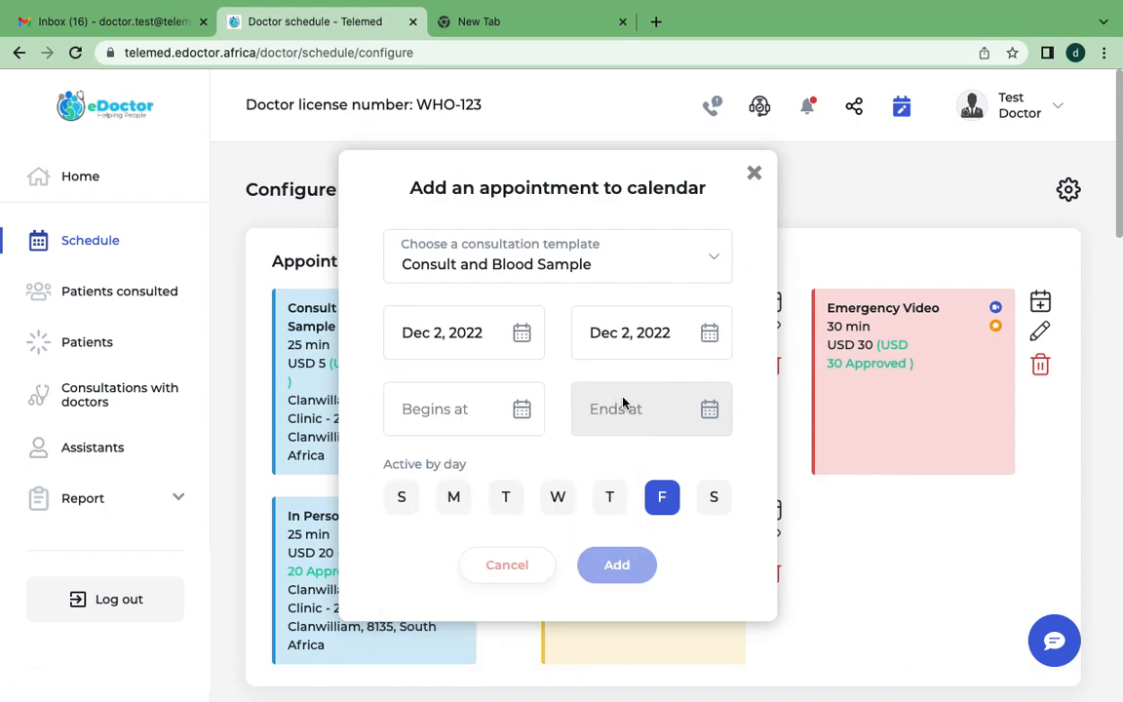
click(538, 407)
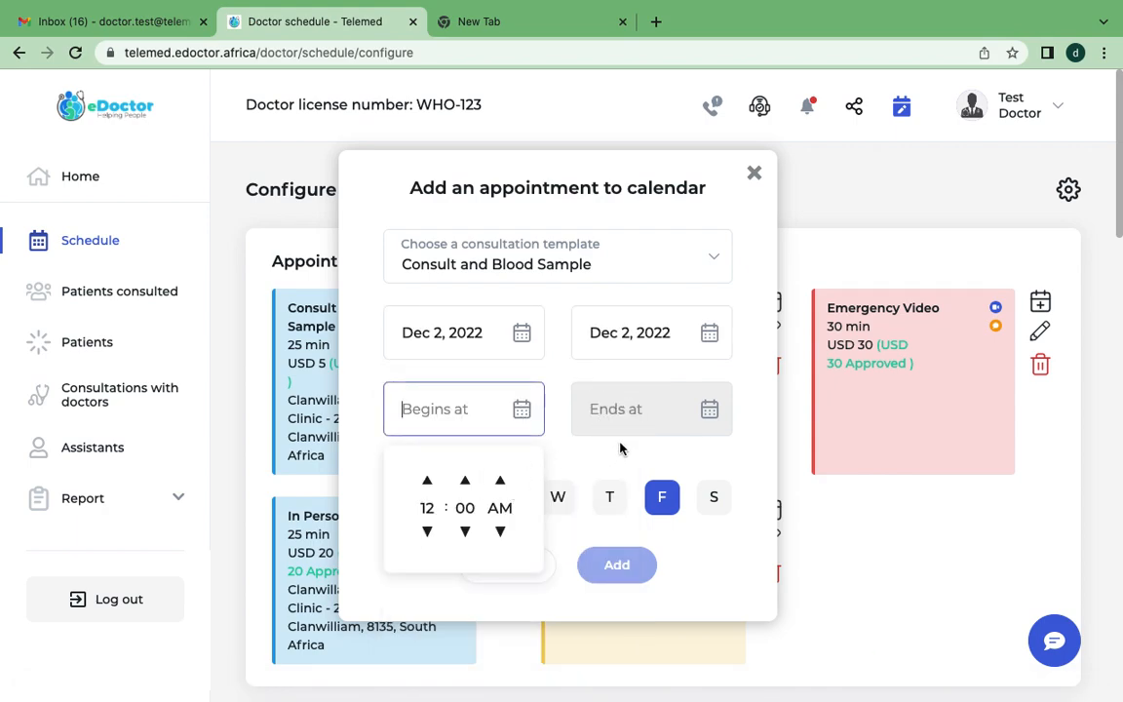
click(714, 334)
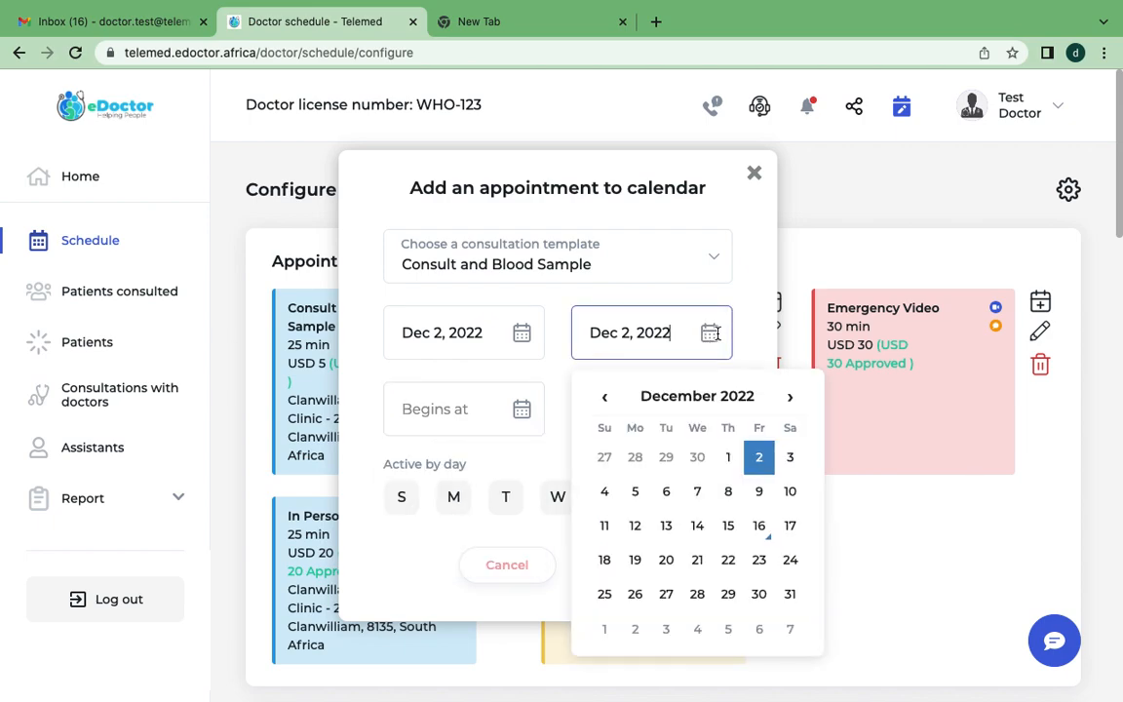
click(790, 399)
click(789, 399)
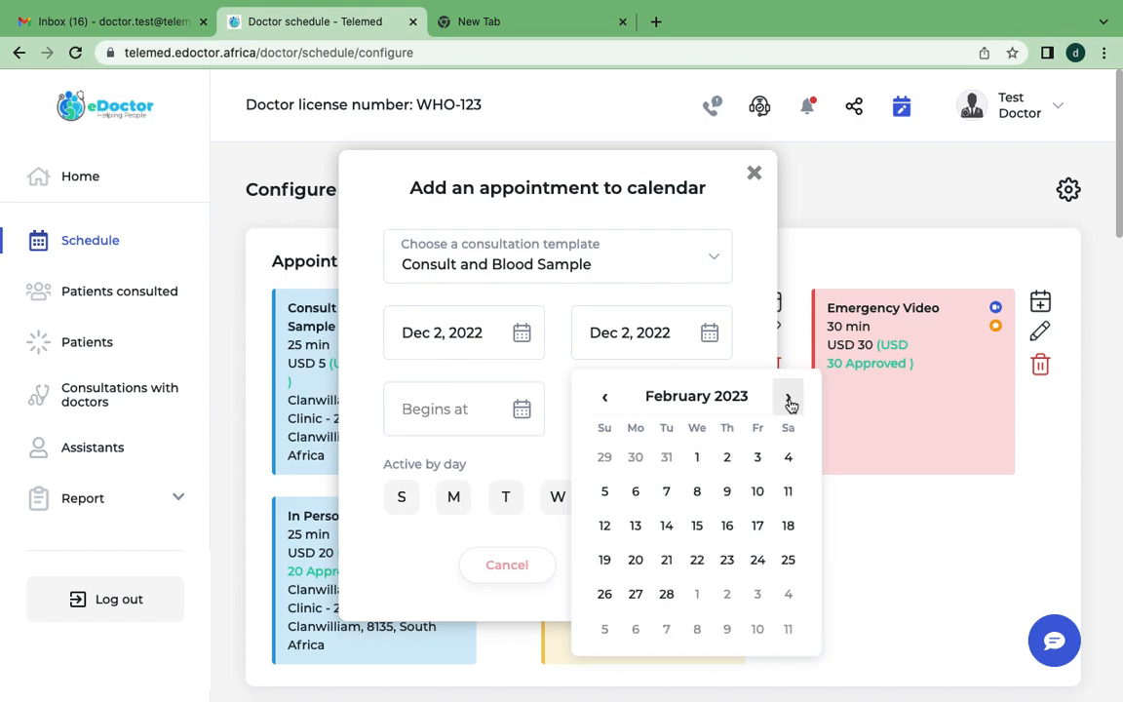
click(758, 560)
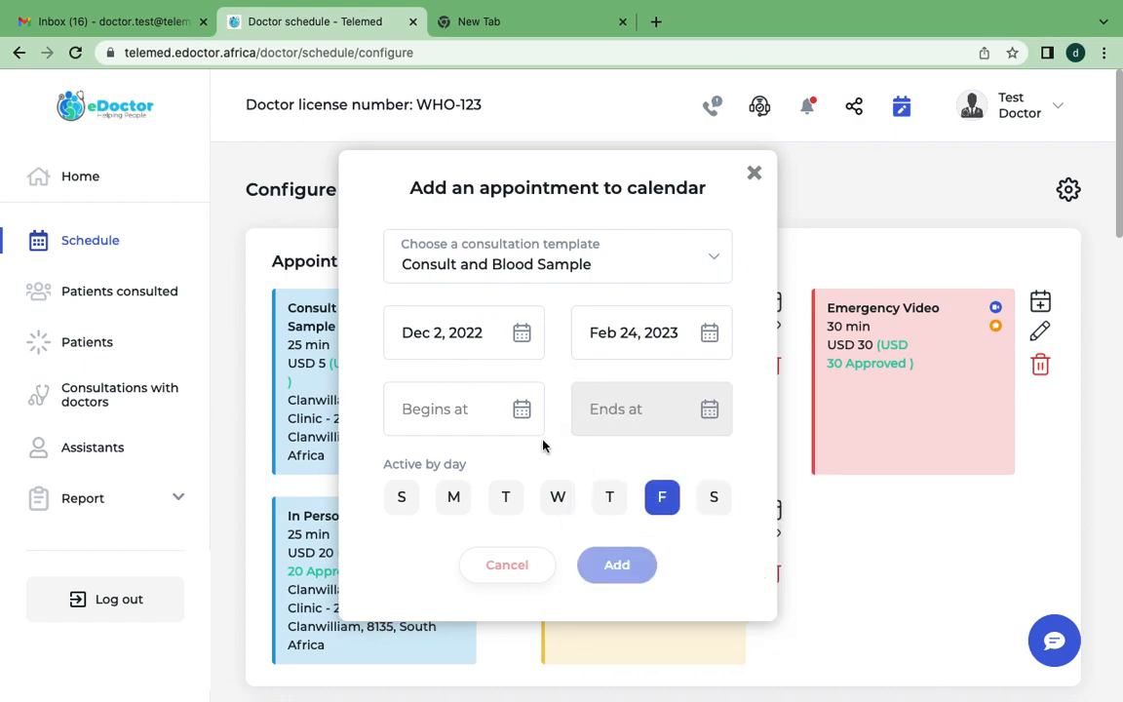
Set the appointment's begin time to 2:00 PM.
click(519, 408)
click(427, 532)
click(428, 482)
click(428, 482)
click(427, 481)
click(428, 482)
click(428, 482)
click(428, 481)
click(428, 481)
click(427, 481)
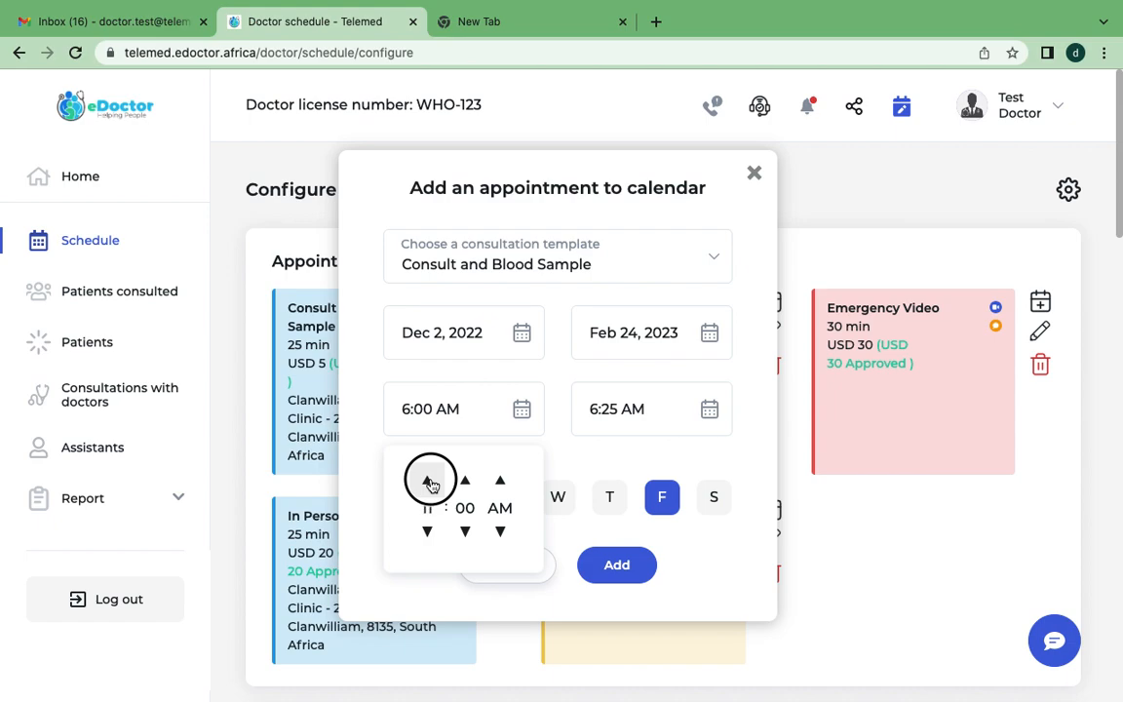
click(428, 482)
click(428, 481)
click(428, 482)
click(428, 481)
click(427, 540)
click(428, 539)
click(426, 478)
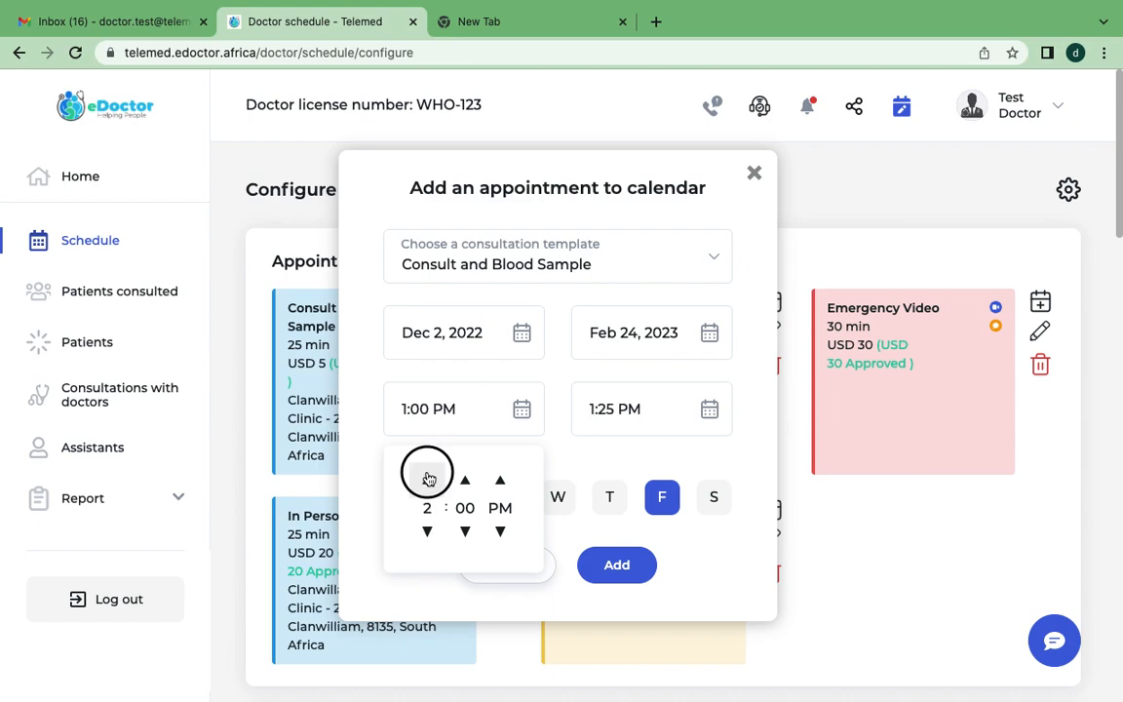
click(644, 454)
Add the appointment to the calendar and check Friday's 2 PM slot in the weekly view.
click(626, 579)
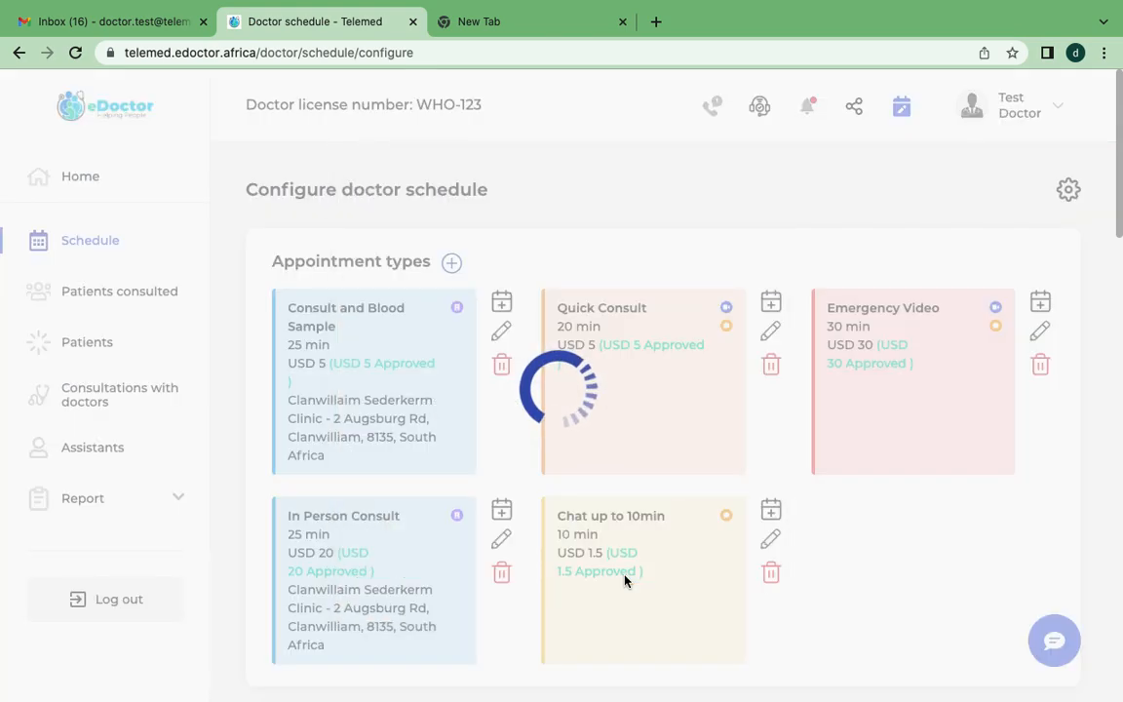
scroll(626, 580, down, 6)
scroll(784, 563, down, 7)
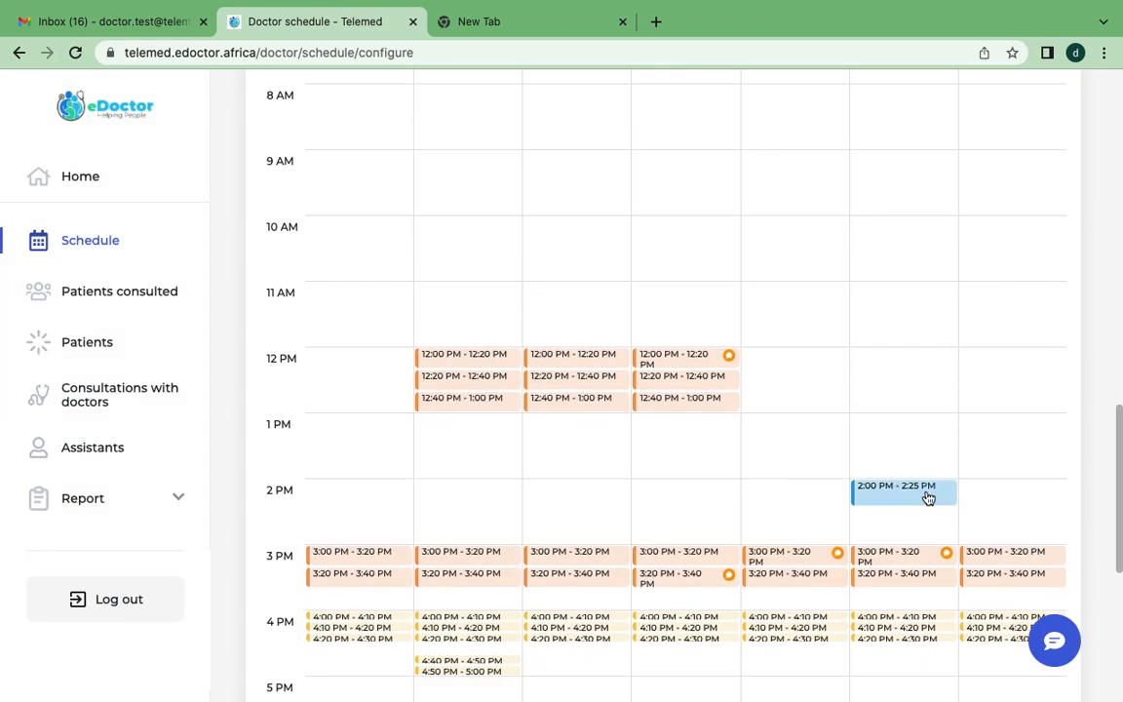
View the details of Friday's 2:00 PM - 2:25 PM slot in the weekly calendar and close them.
click(915, 500)
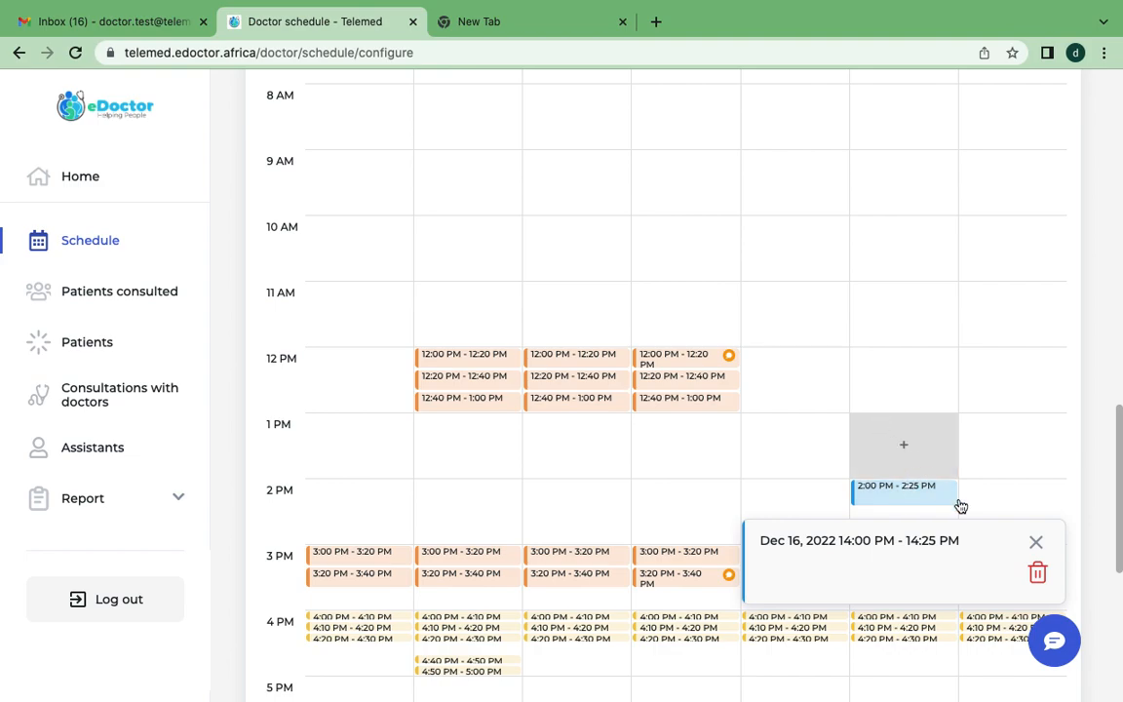
click(1036, 541)
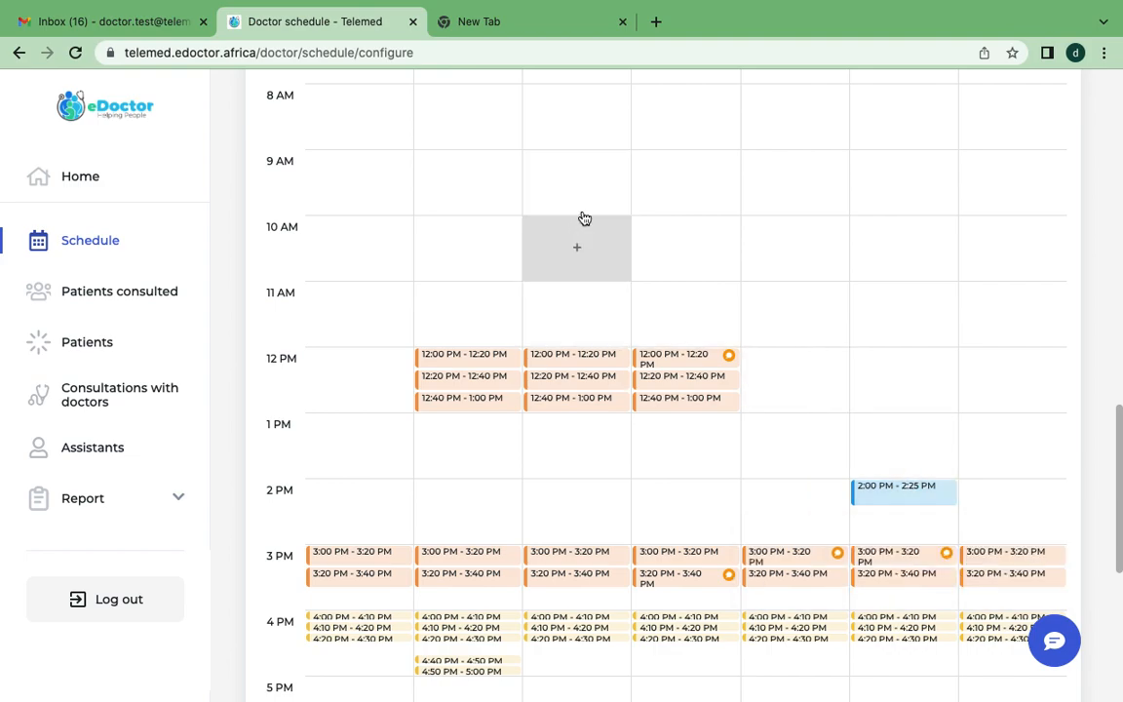
Open the doctor's profile for editing and view its About me description.
scroll(619, 336, up, 15)
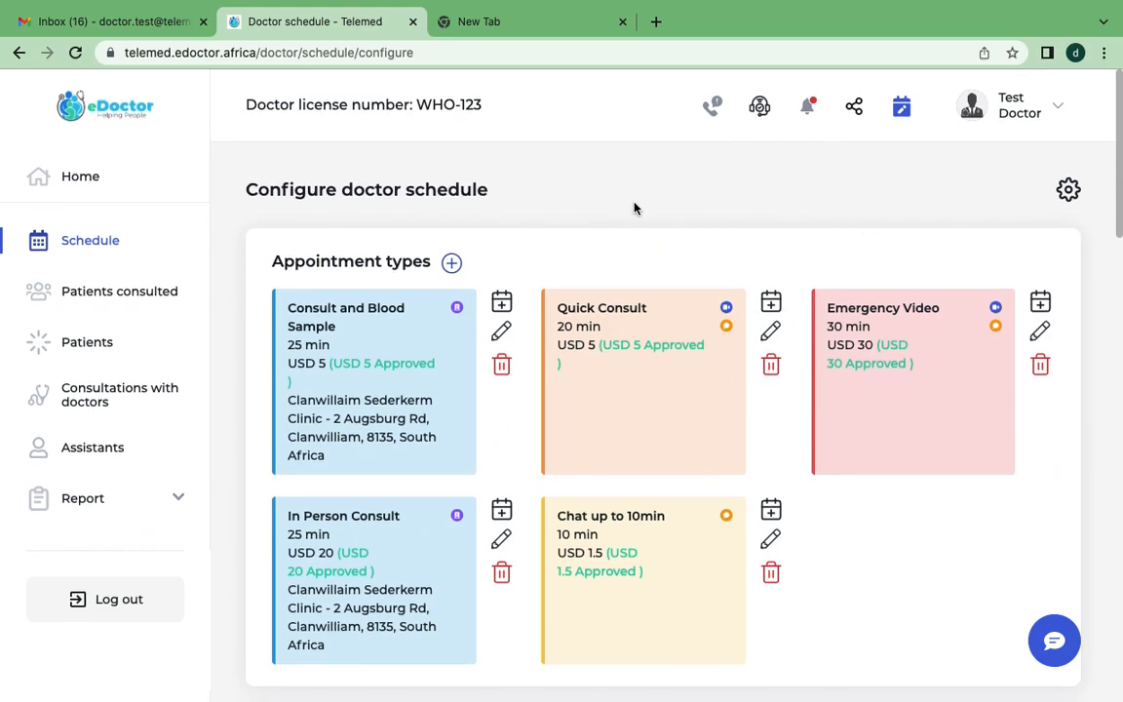
click(1038, 113)
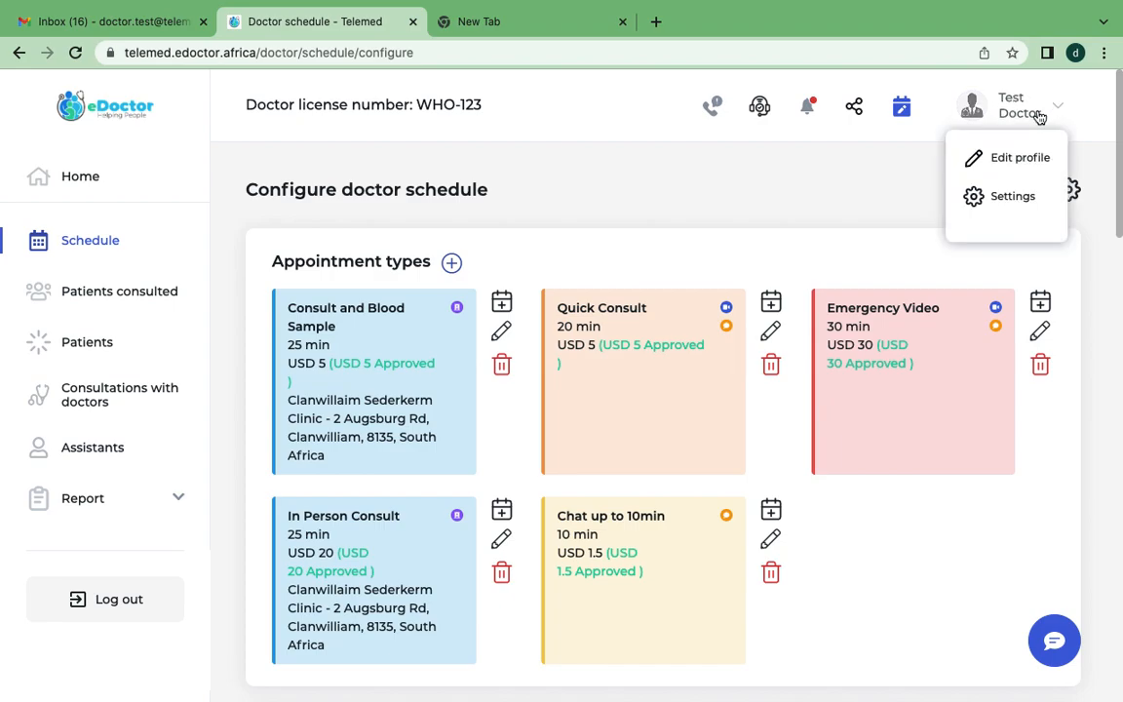
click(1002, 166)
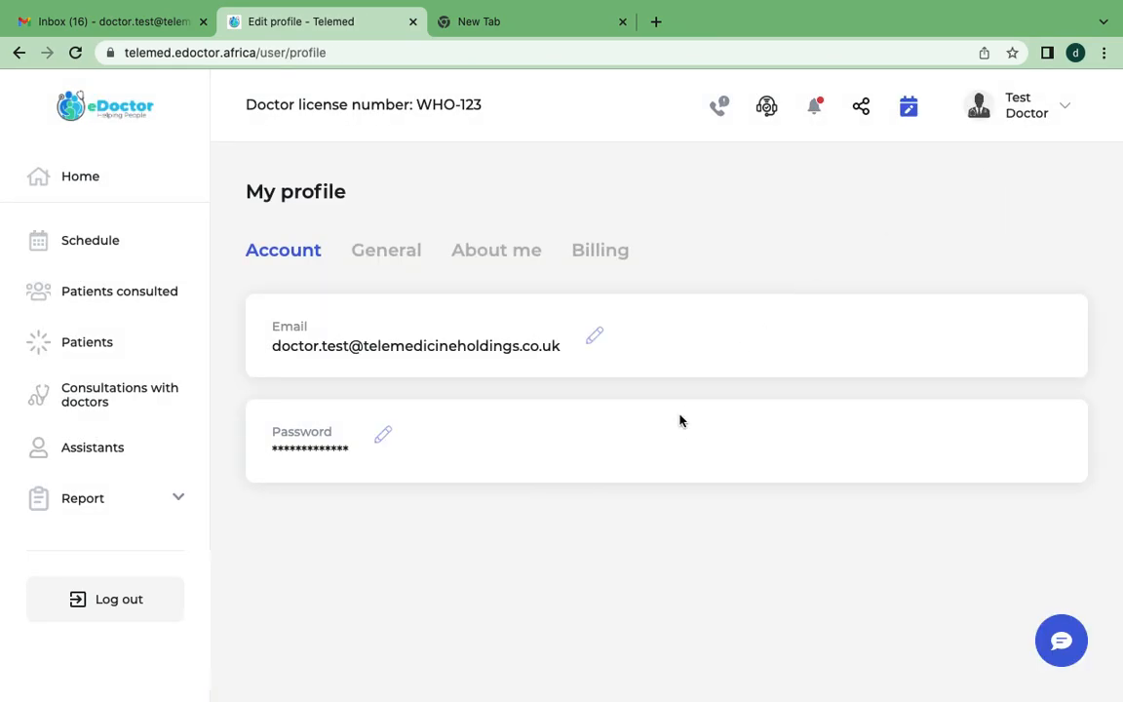
click(488, 255)
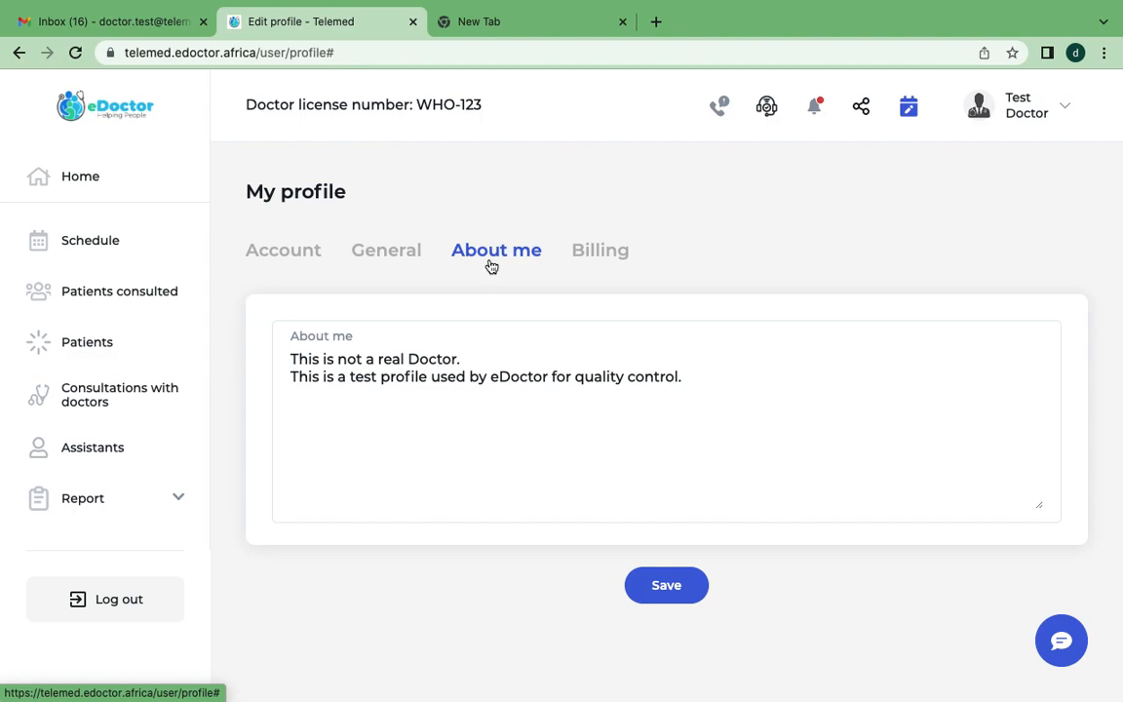
Review the profile's General information, from the personal details to the specialties, location and prescription signature sections.
click(371, 251)
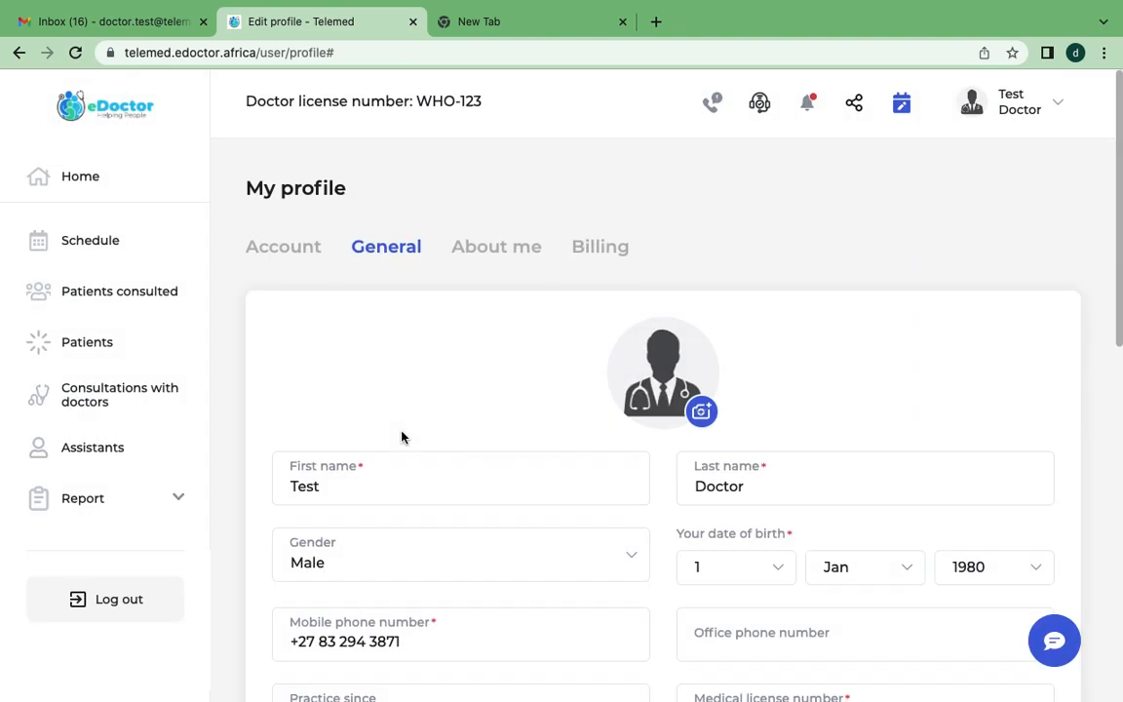
scroll(402, 437, down, 3)
scroll(402, 437, down, 5)
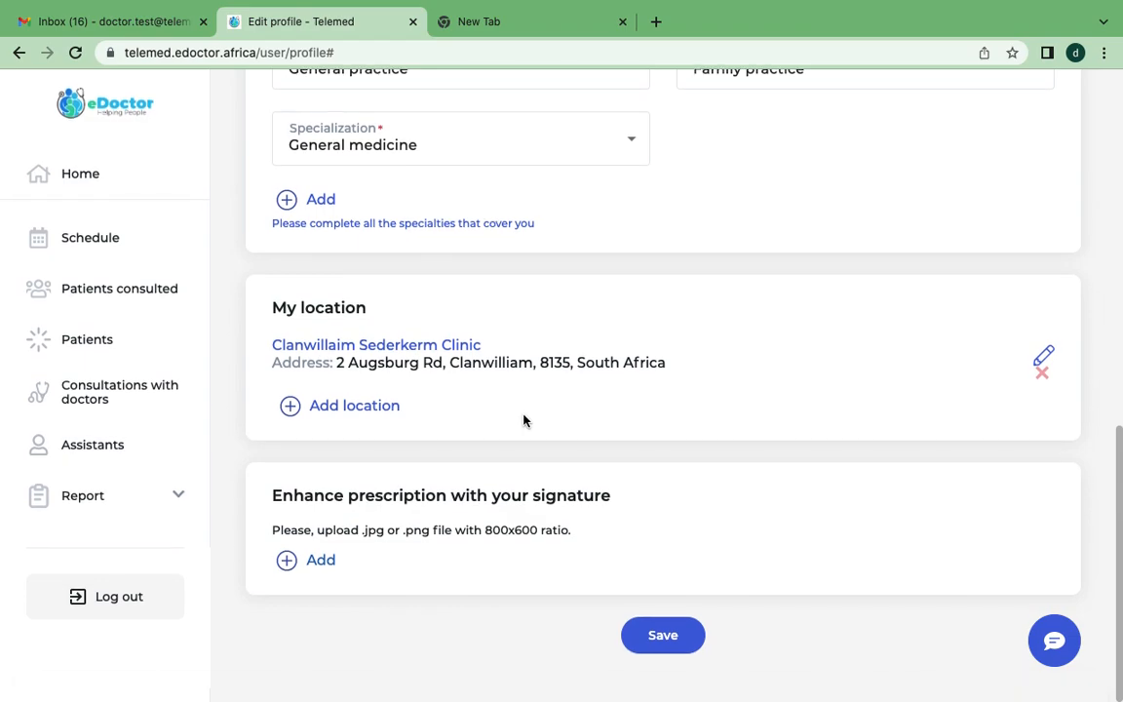
scroll(523, 420, up, 3)
scroll(524, 420, down, 3)
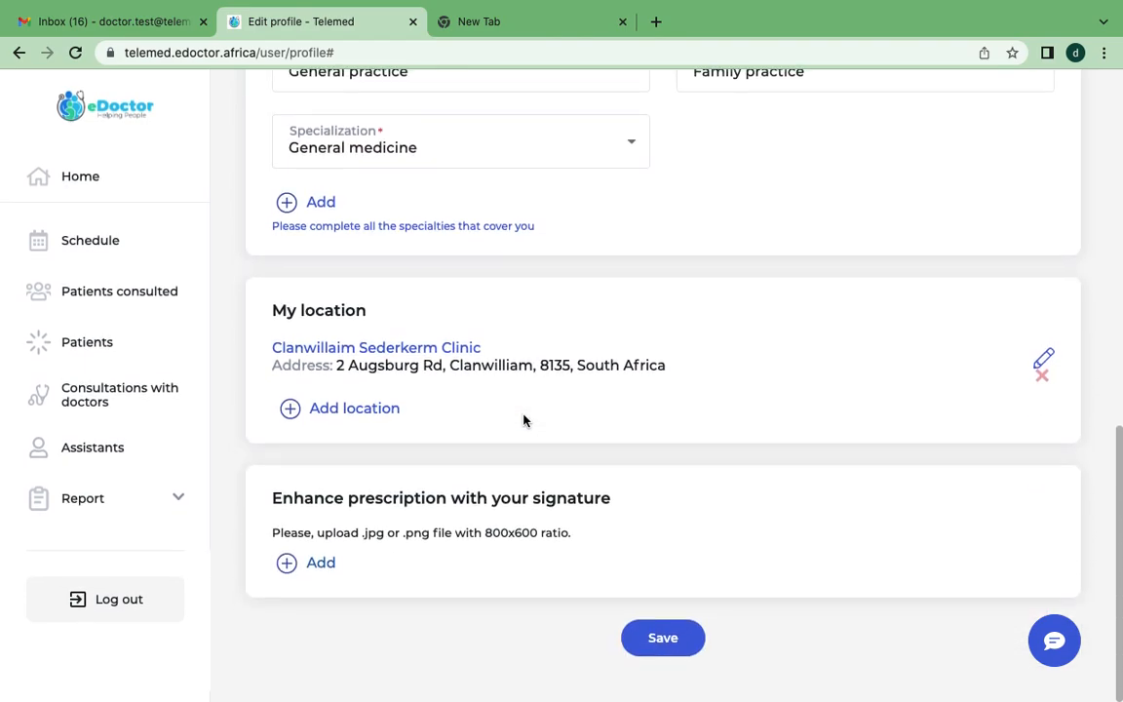
scroll(523, 420, up, 10)
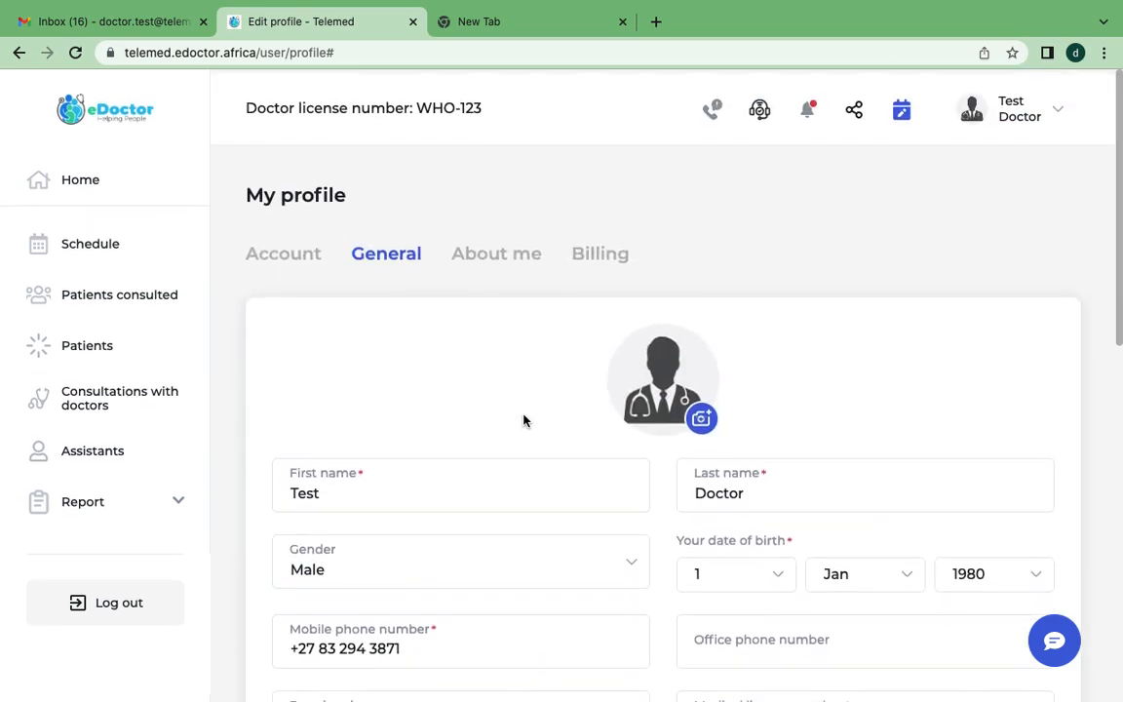